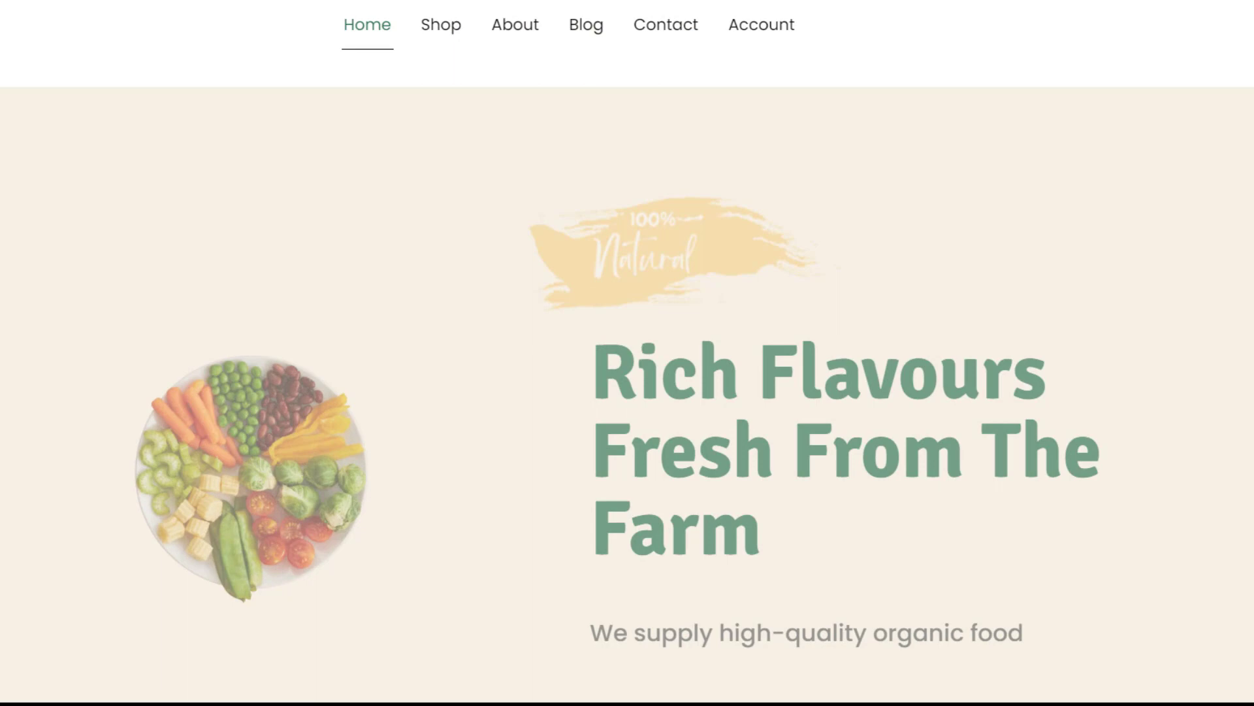
Step: Scroll the live homepage, then launch Edit with Elementor on the Home page from All Pages
{"action": "scroll", "coordinate": [657, 256], "scroll_direction": "down", "scroll_amount": 10}
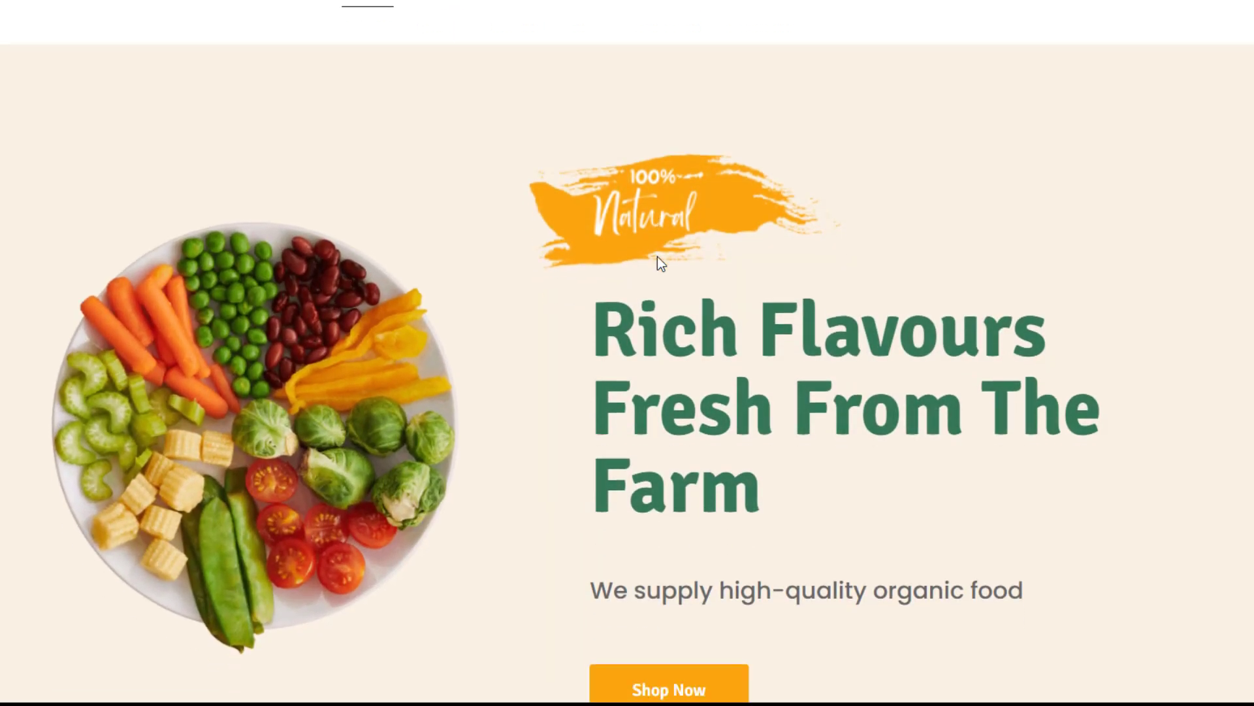
{"action": "scroll", "coordinate": [662, 263], "scroll_direction": "down", "scroll_amount": 10}
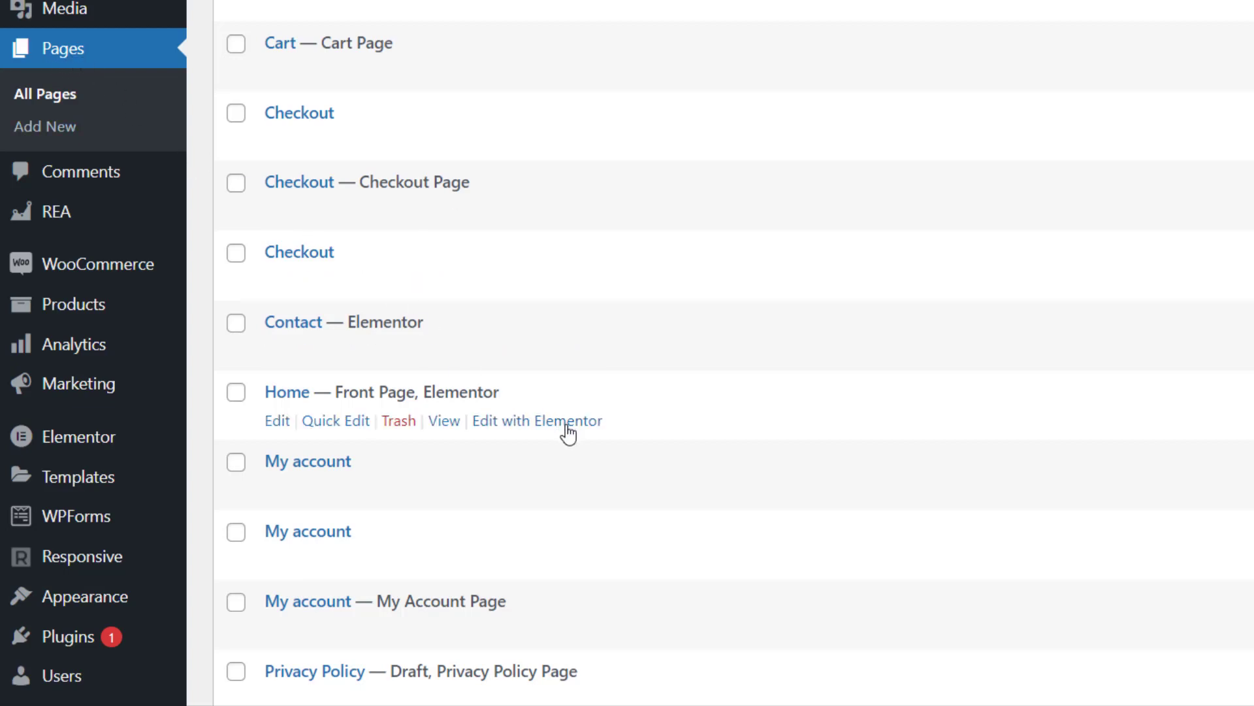
{"action": "left_click", "coordinate": [567, 431]}
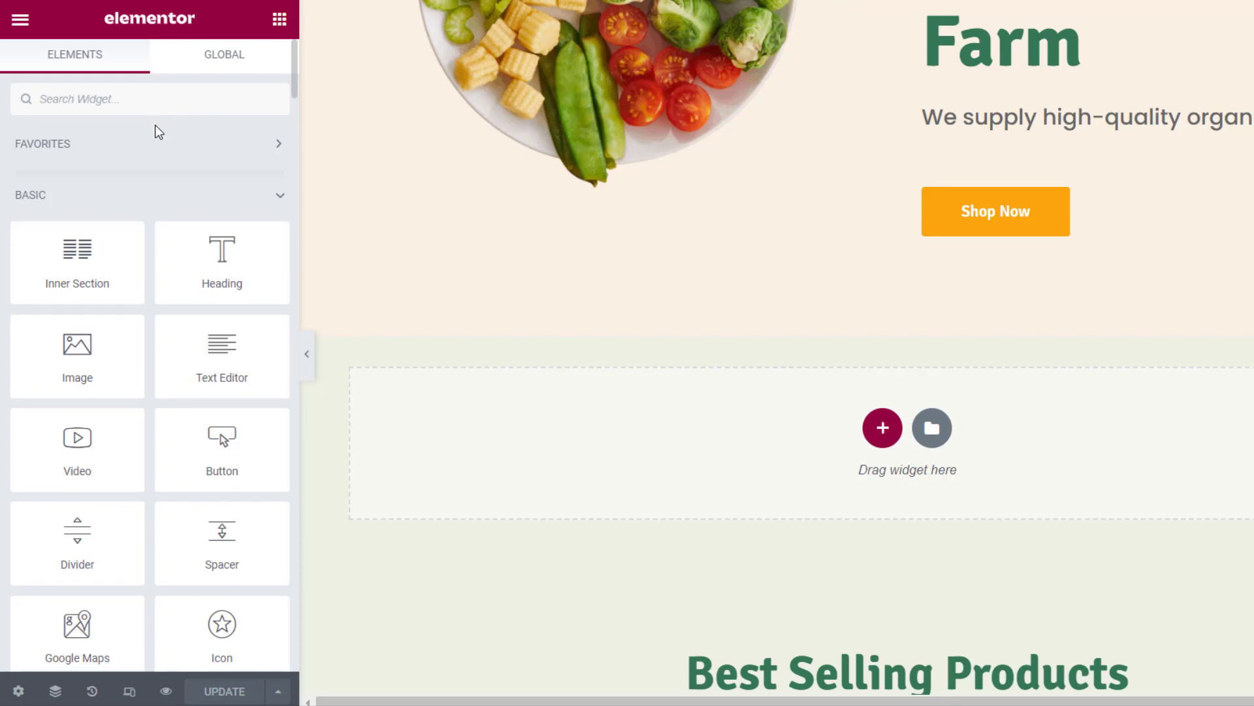
Step: Search the Elements panel for 'rea call to action' to isolate the REA Call To Action widget
{"action": "scroll", "coordinate": [156, 131], "scroll_direction": "down", "scroll_amount": 10}
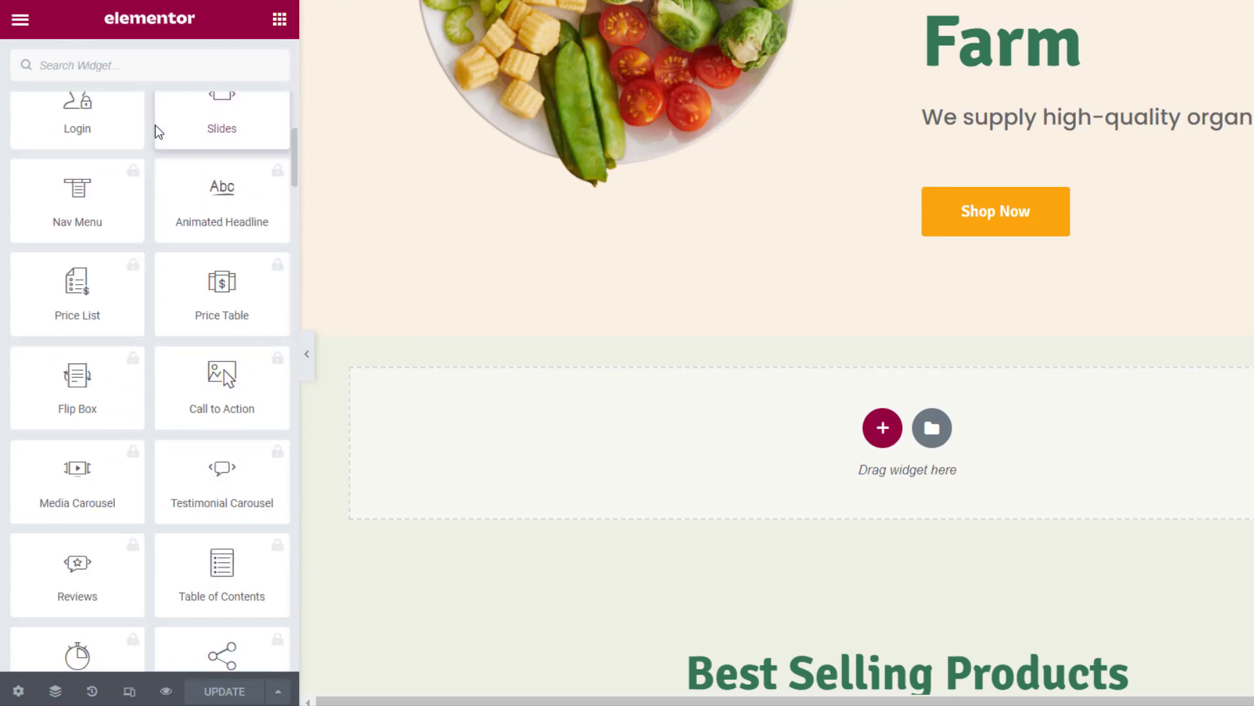
{"action": "scroll", "coordinate": [156, 131], "scroll_direction": "down", "scroll_amount": 15}
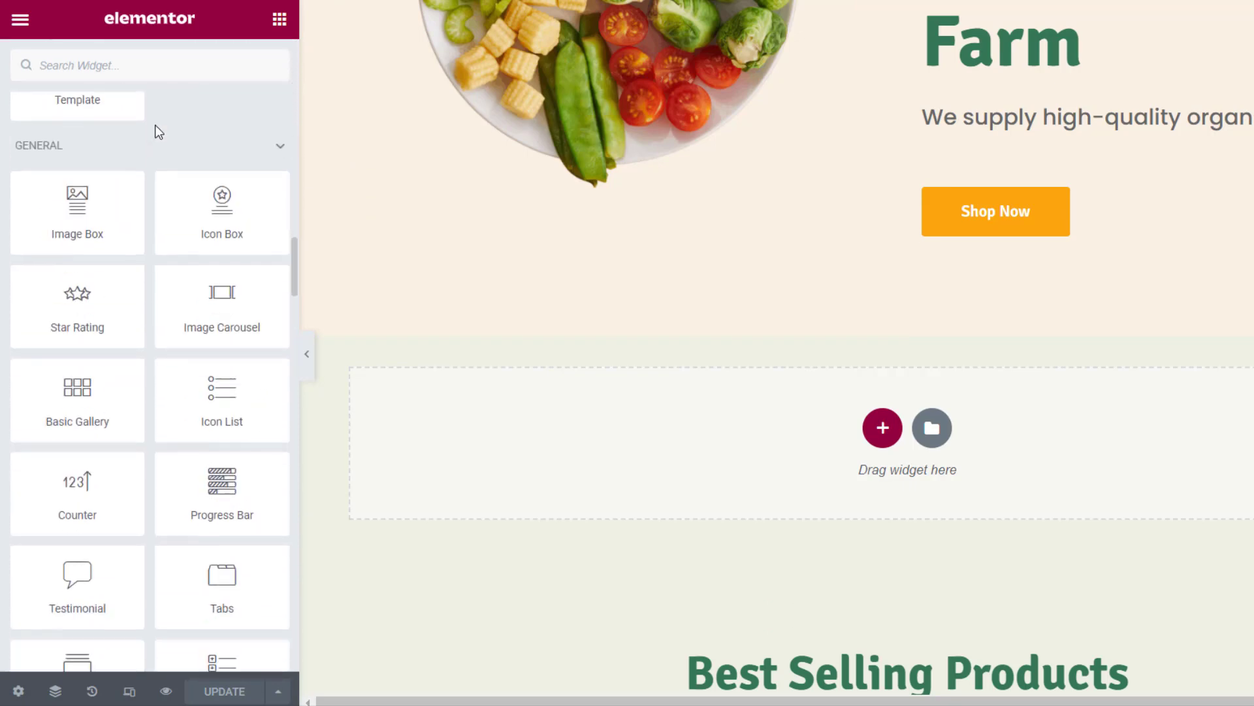
{"action": "scroll", "coordinate": [157, 130], "scroll_direction": "down", "scroll_amount": 15}
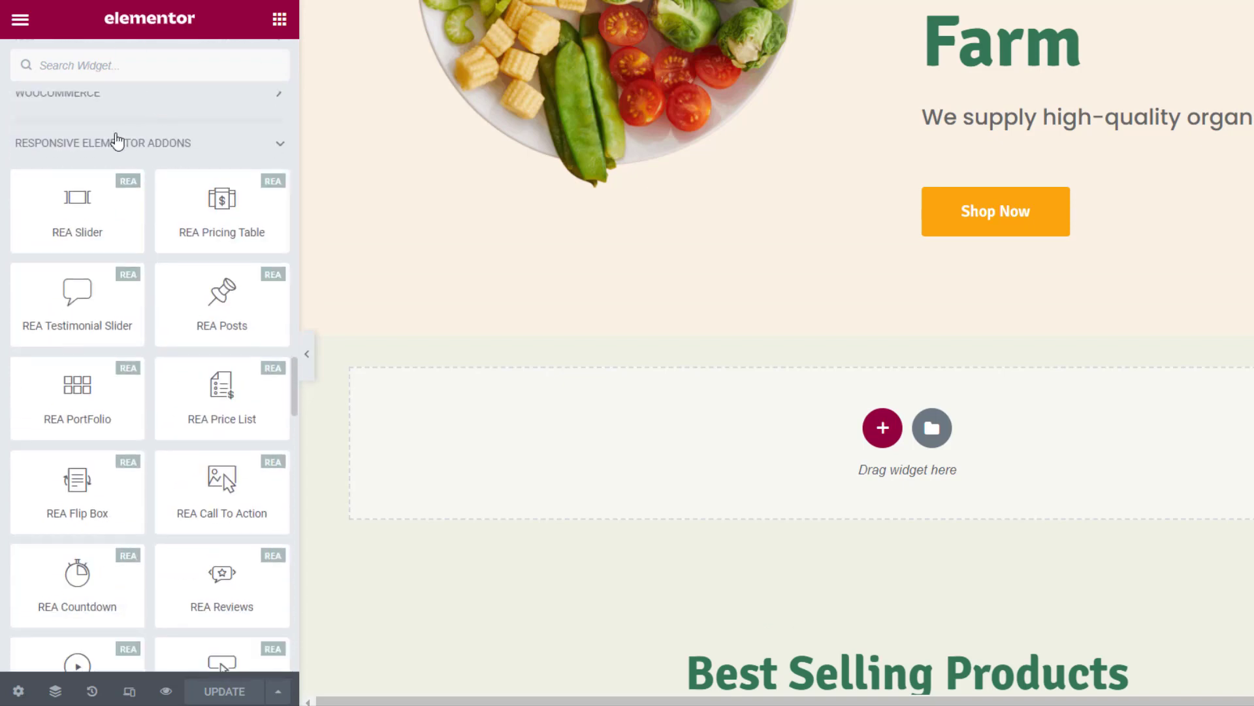
{"action": "scroll", "coordinate": [178, 154], "scroll_direction": "down", "scroll_amount": 1}
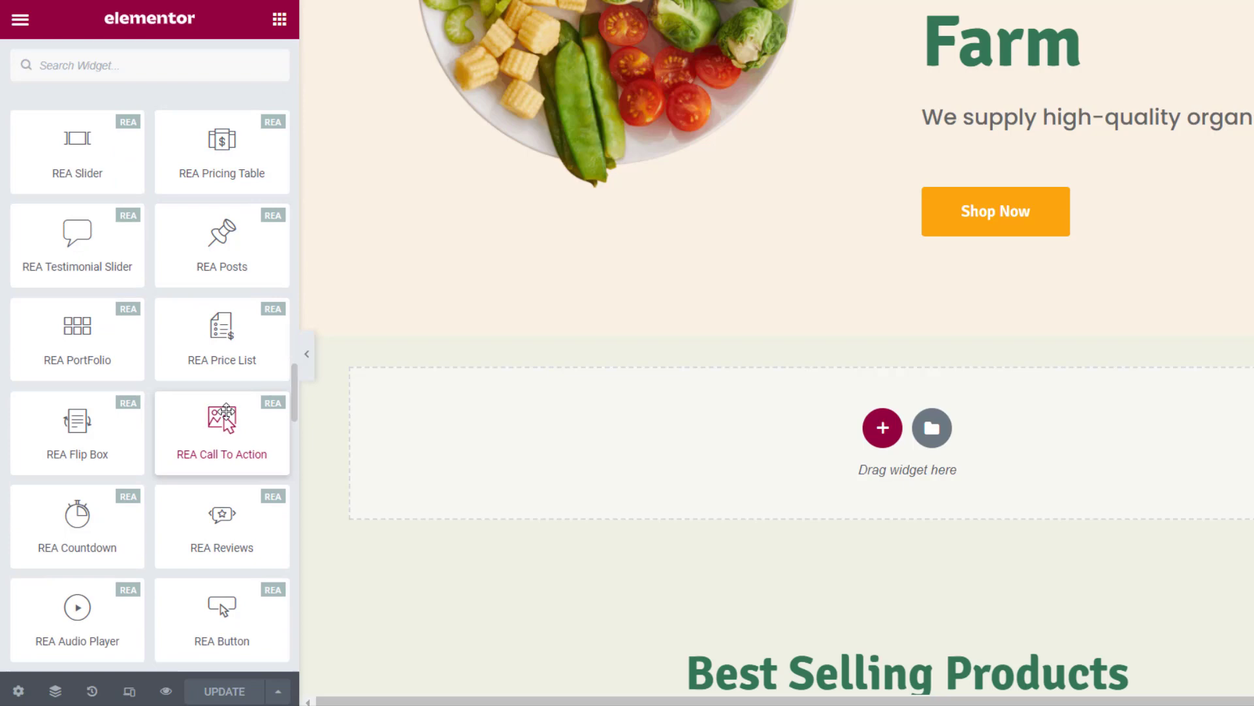
{"action": "left_click", "coordinate": [130, 66]}
{"action": "type", "text": "rea call to a"}
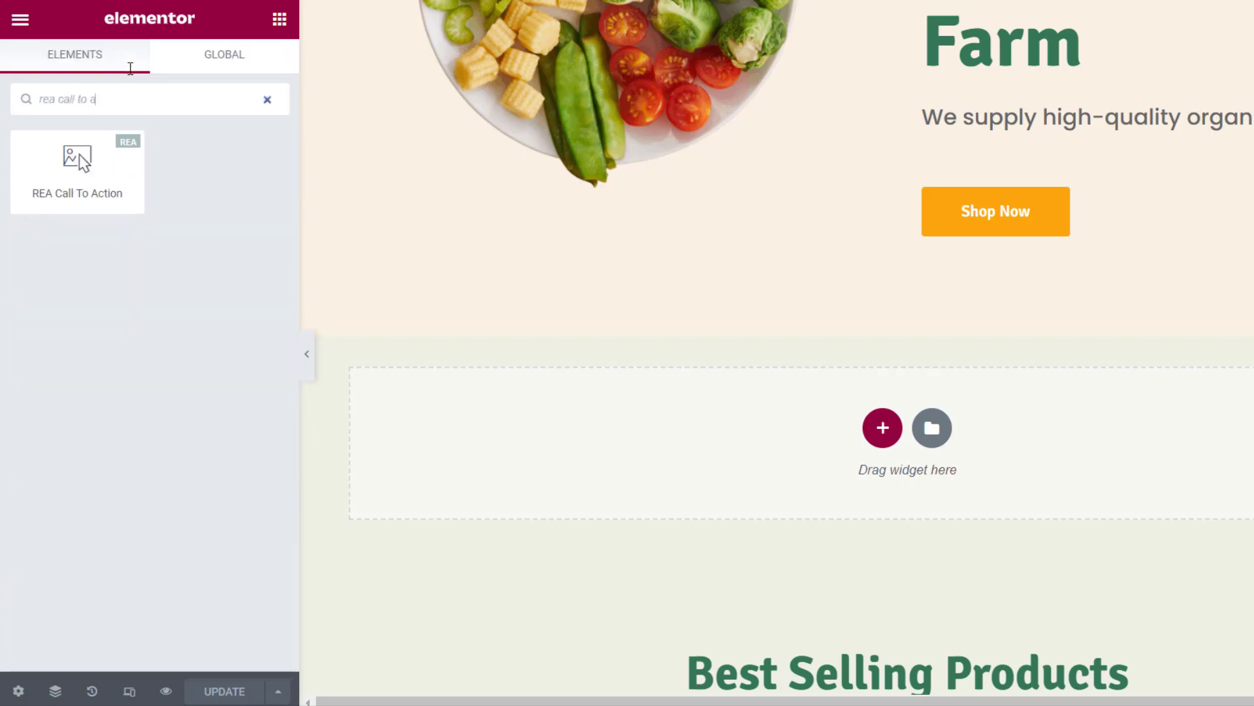
{"action": "type", "text": "ction"}
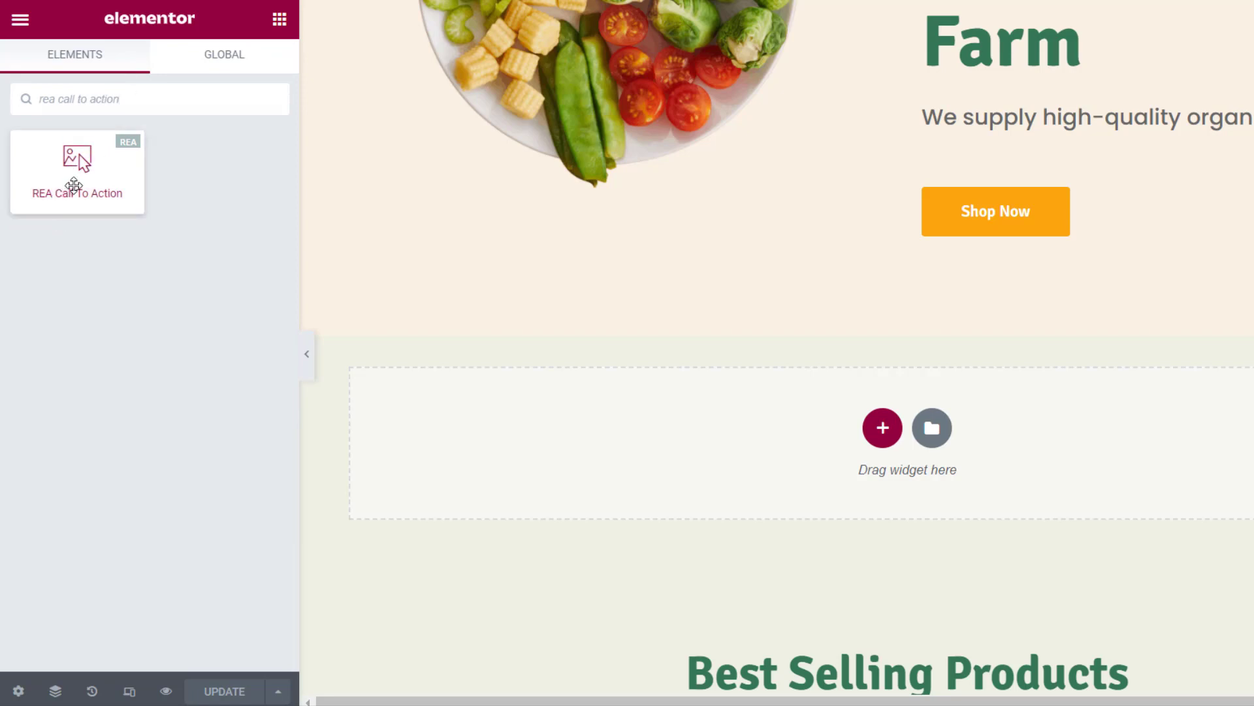
Step: Drop REA Call To Action into the empty section with Cover skin, green produce image, Large size
{"action": "left_click_drag", "start_coordinate": [74, 186], "coordinate": [719, 452]}
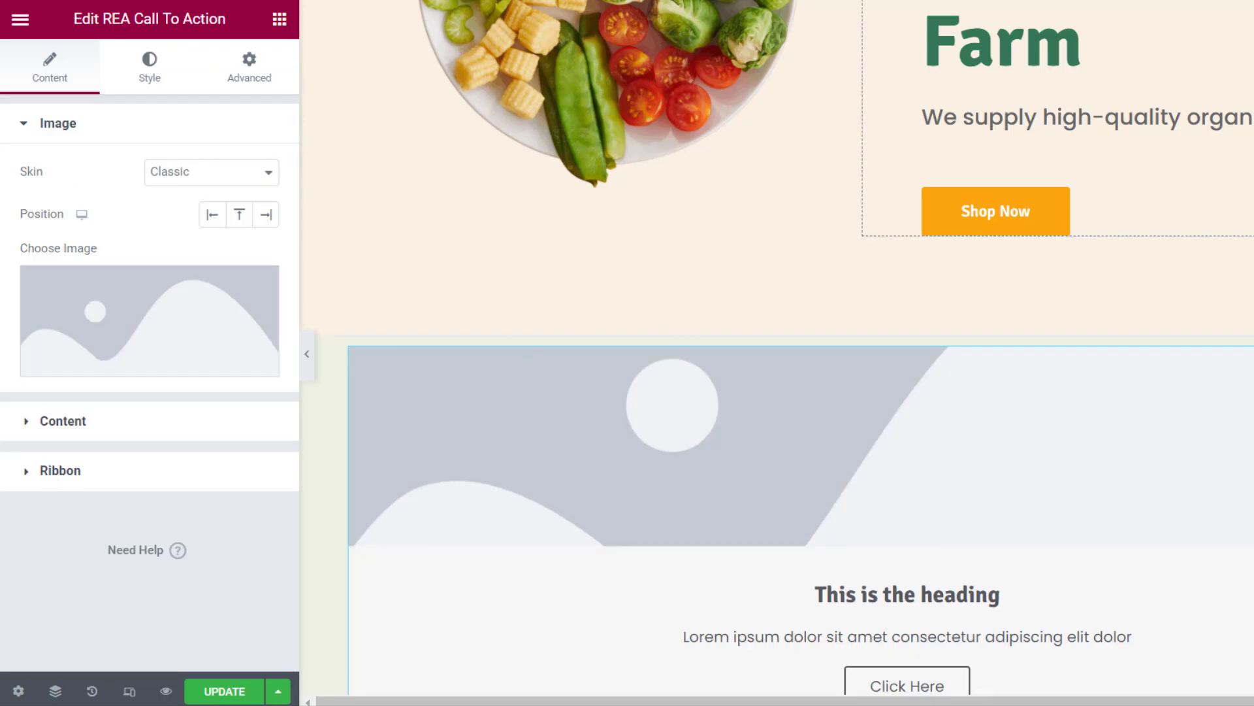
{"action": "scroll", "coordinate": [800, 348], "scroll_direction": "down", "scroll_amount": 4}
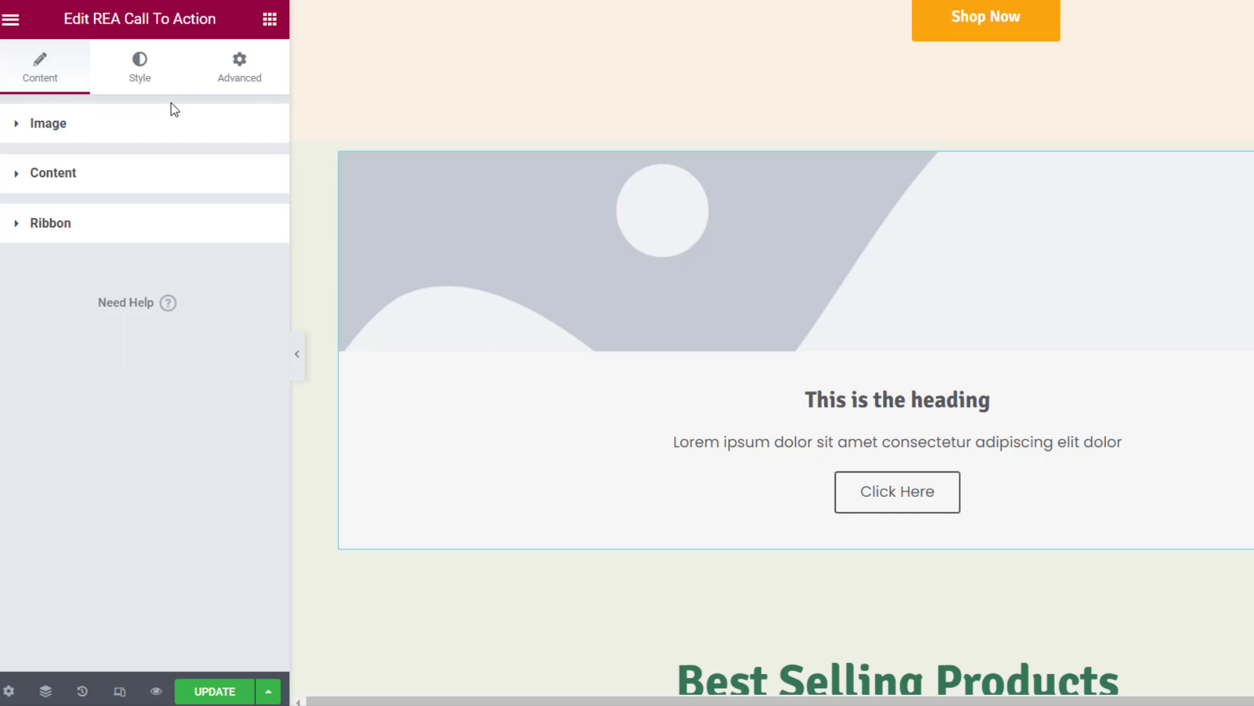
{"action": "left_click", "coordinate": [77, 128]}
{"action": "left_click", "coordinate": [178, 176]}
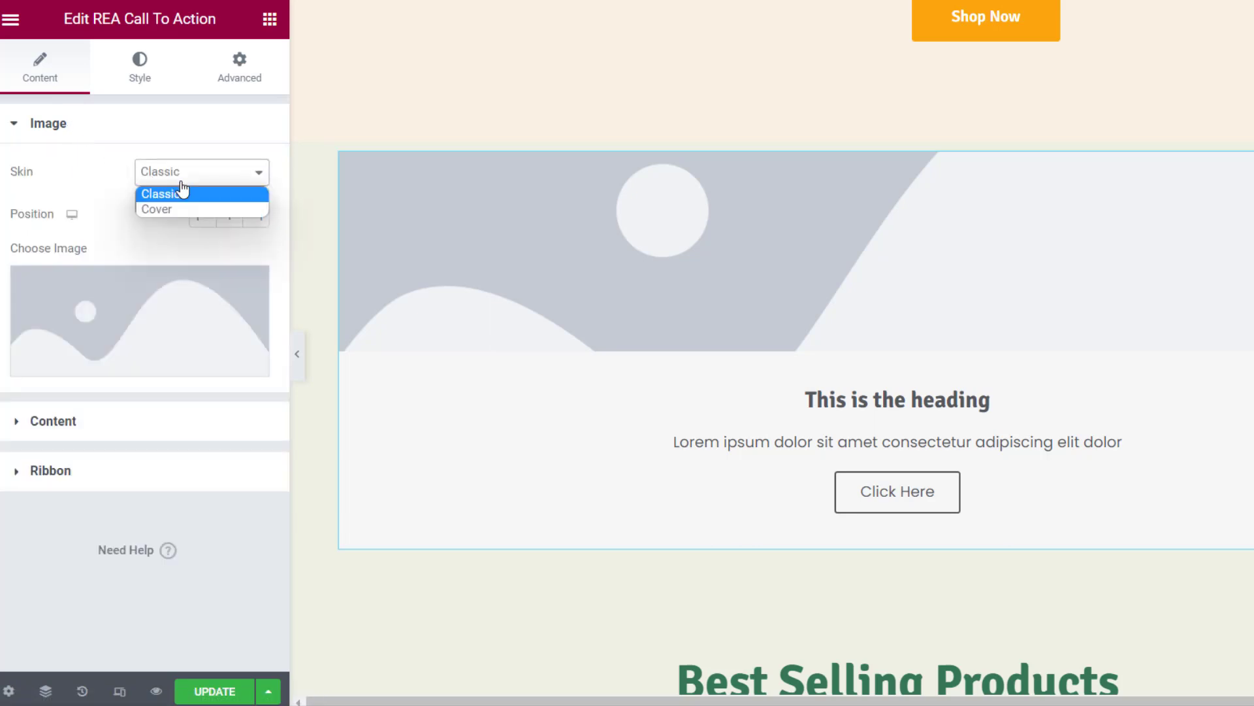
{"action": "left_click", "coordinate": [190, 210]}
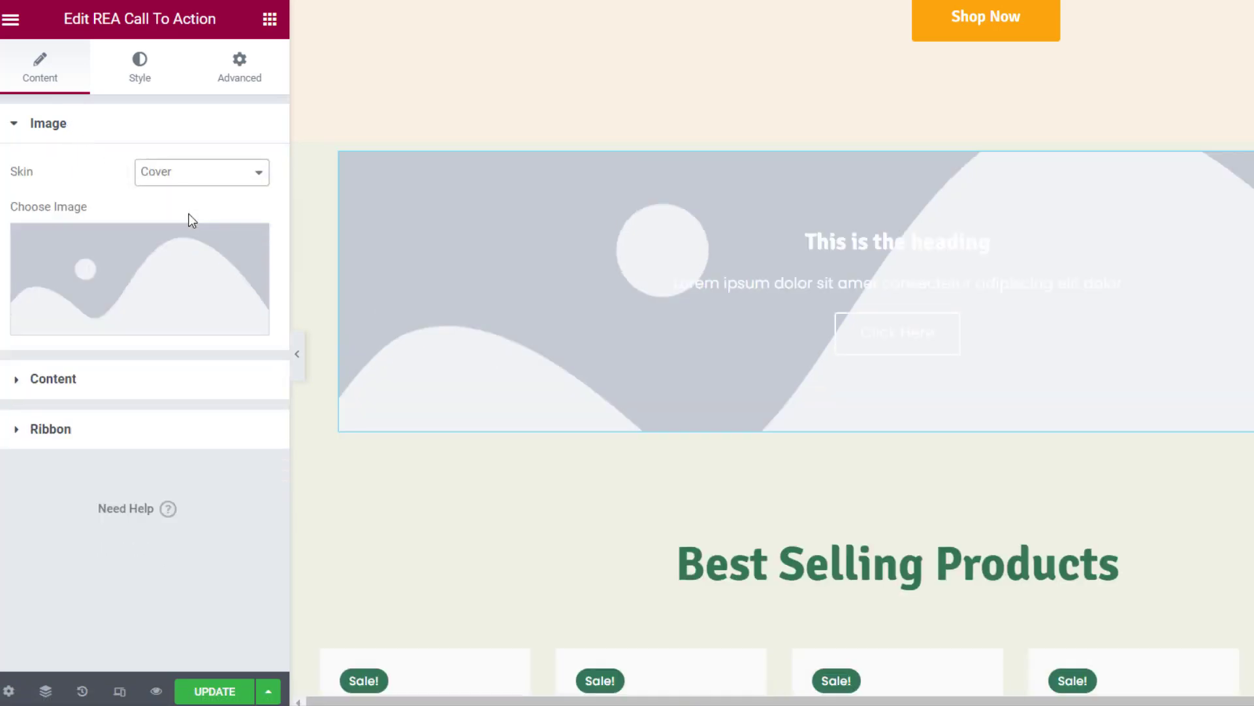
{"action": "left_click", "coordinate": [146, 278]}
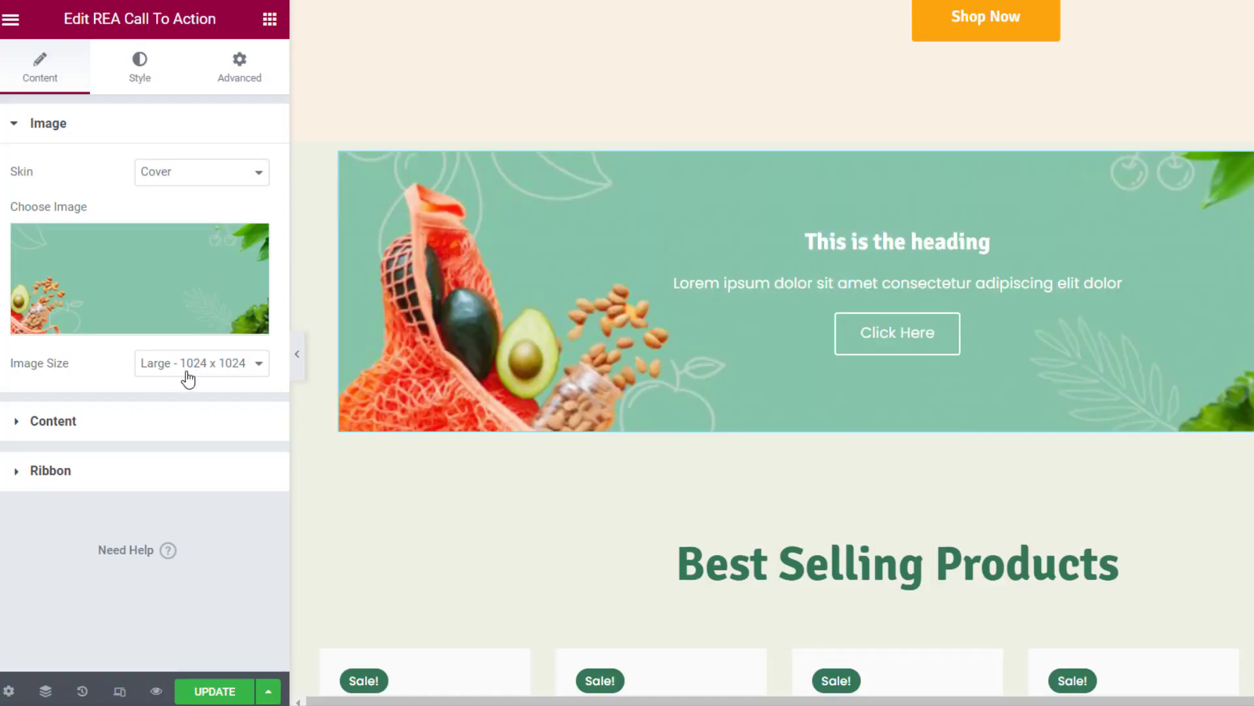
{"action": "left_click", "coordinate": [188, 366]}
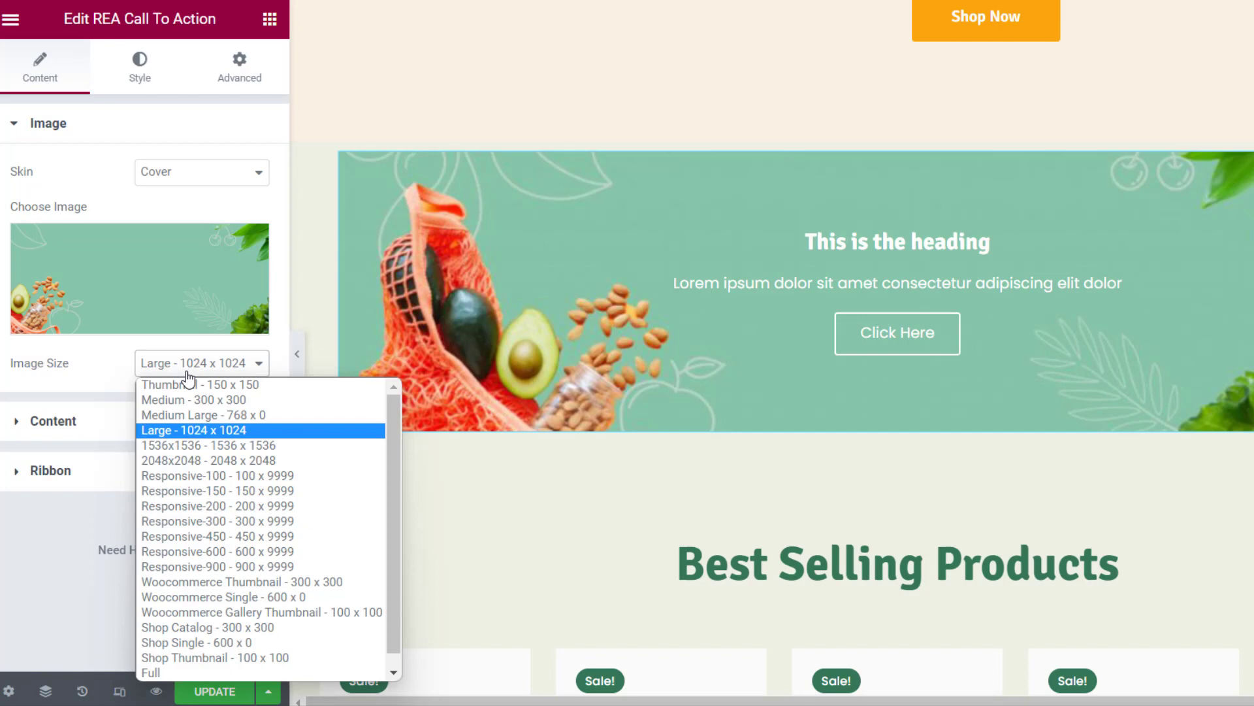
{"action": "left_click", "coordinate": [187, 372]}
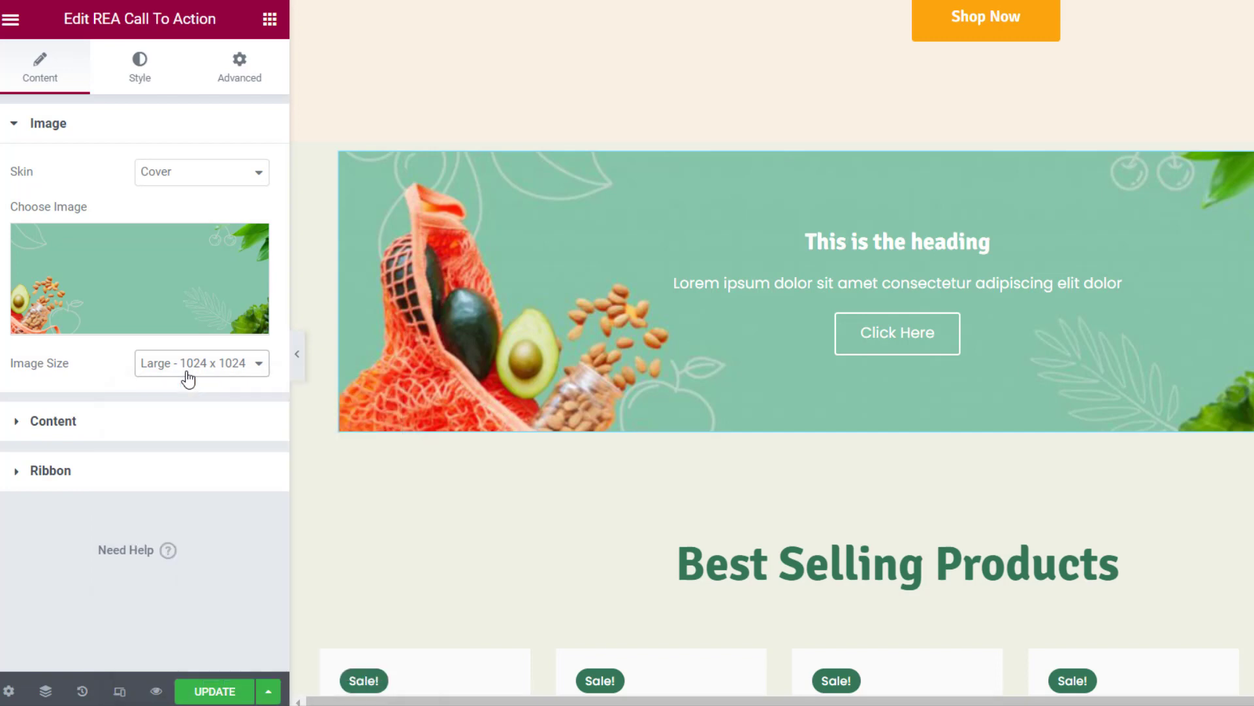
Step: Remove the banner graphic, clear the default heading text, and set the title level to H2
{"action": "left_click", "coordinate": [109, 436]}
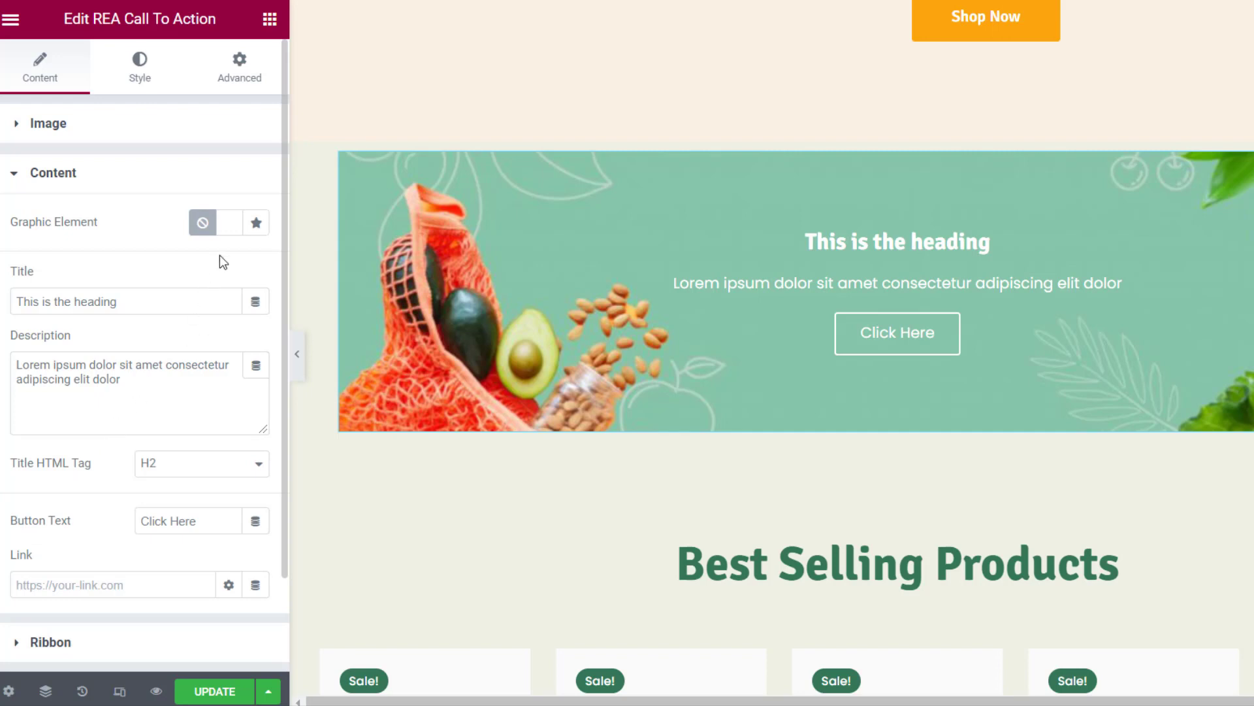
{"action": "left_click", "coordinate": [234, 236]}
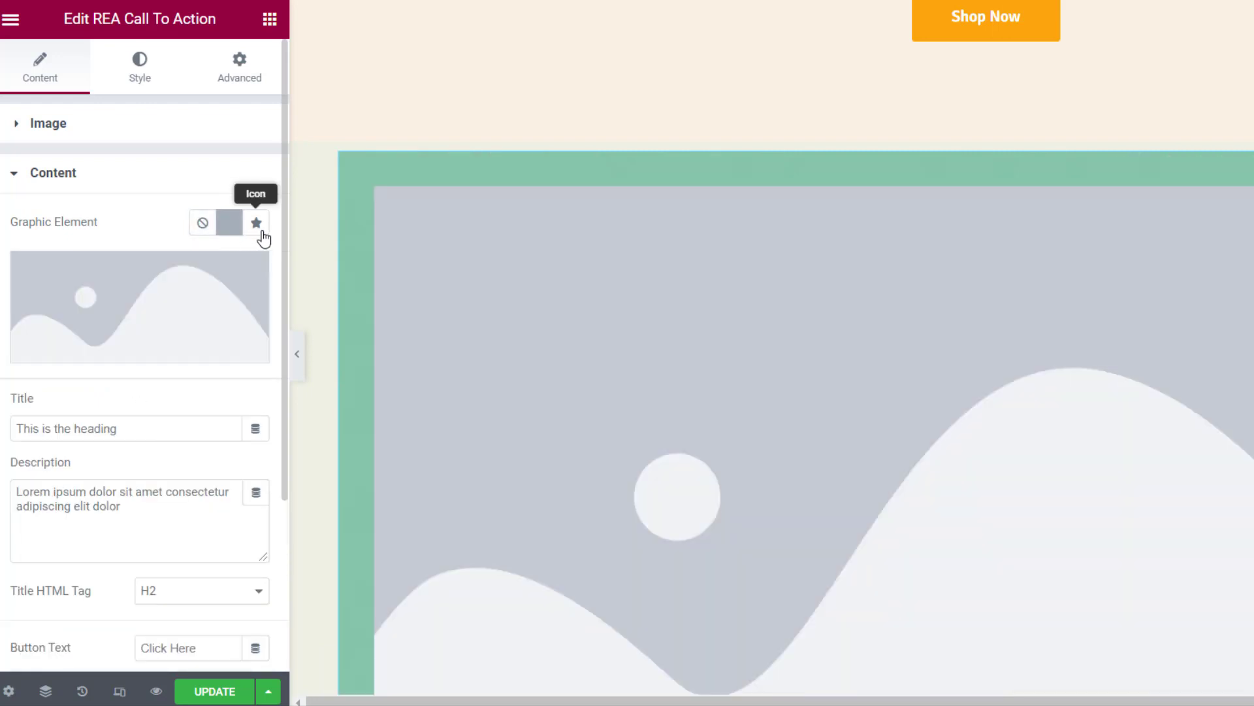
{"action": "left_click", "coordinate": [261, 235]}
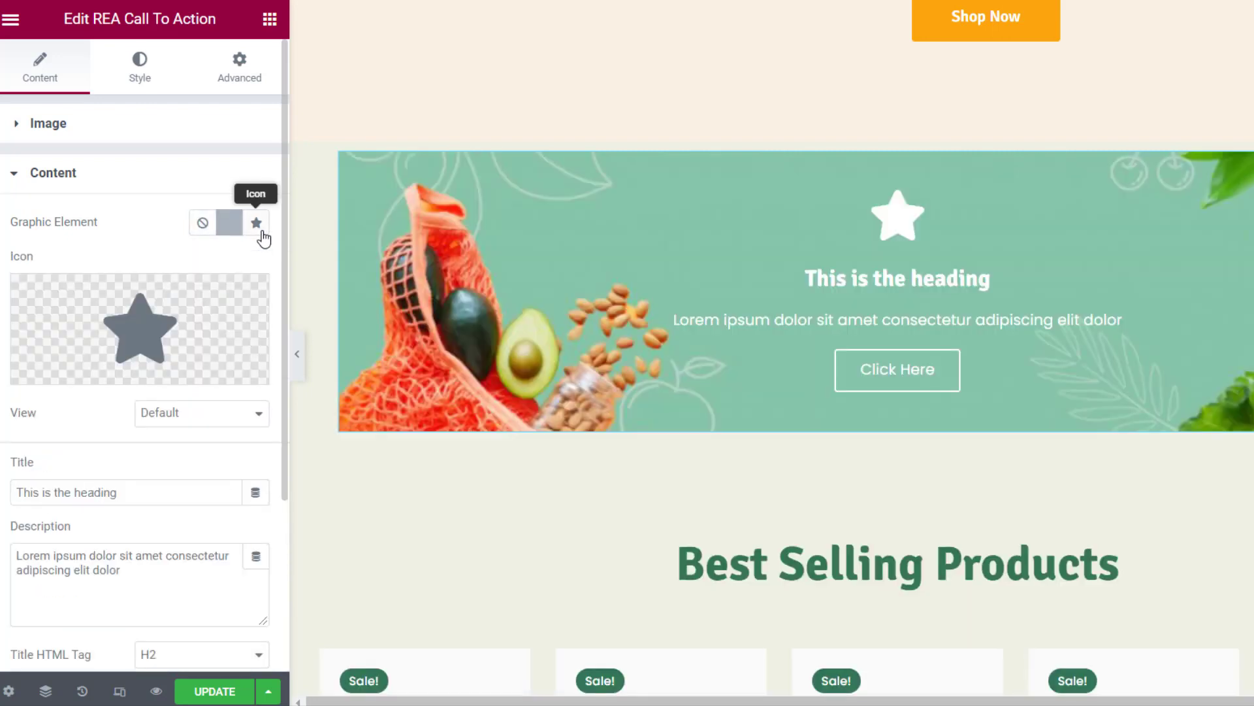
{"action": "left_click", "coordinate": [203, 227]}
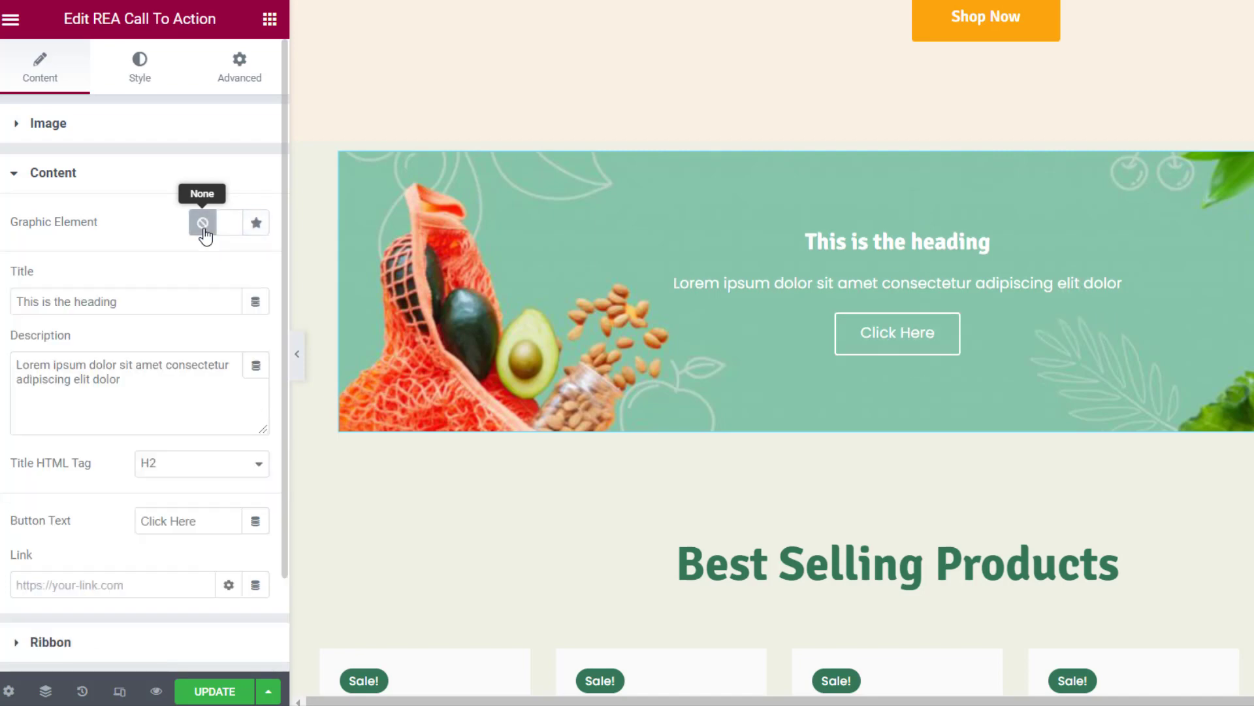
{"action": "left_click_drag", "start_coordinate": [163, 304], "coordinate": [16, 302]}
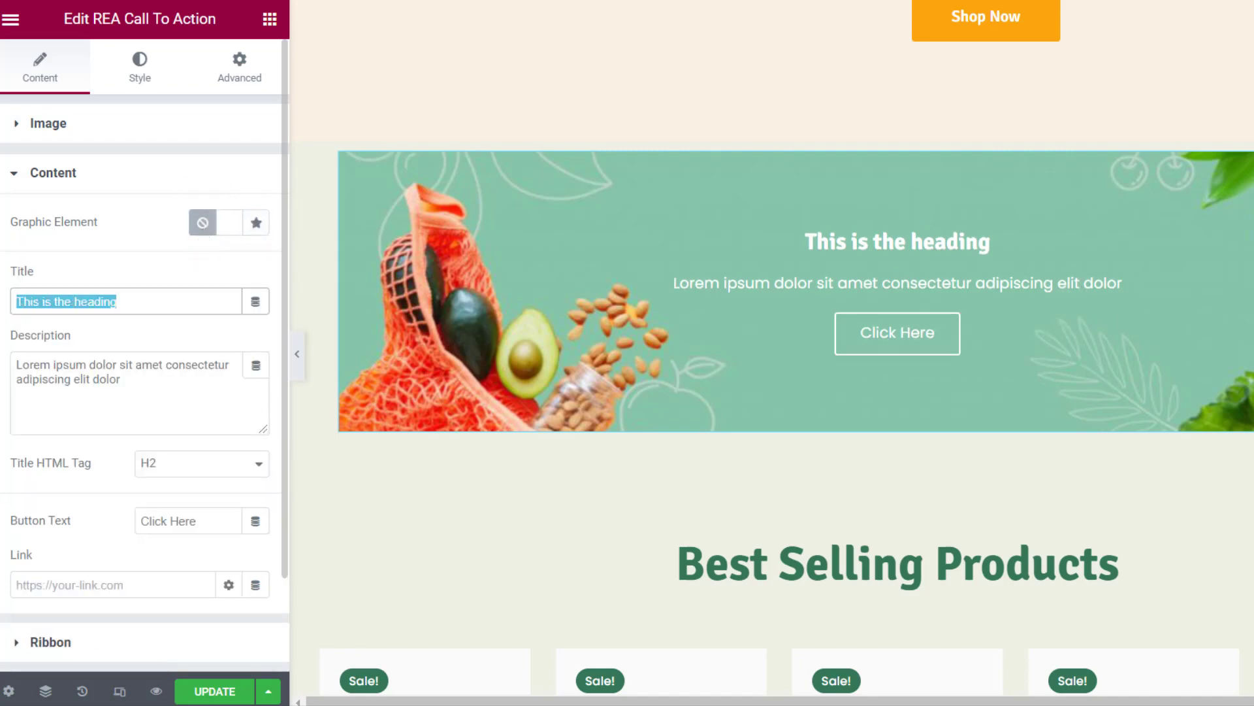
{"action": "key", "text": "BackSpace"}
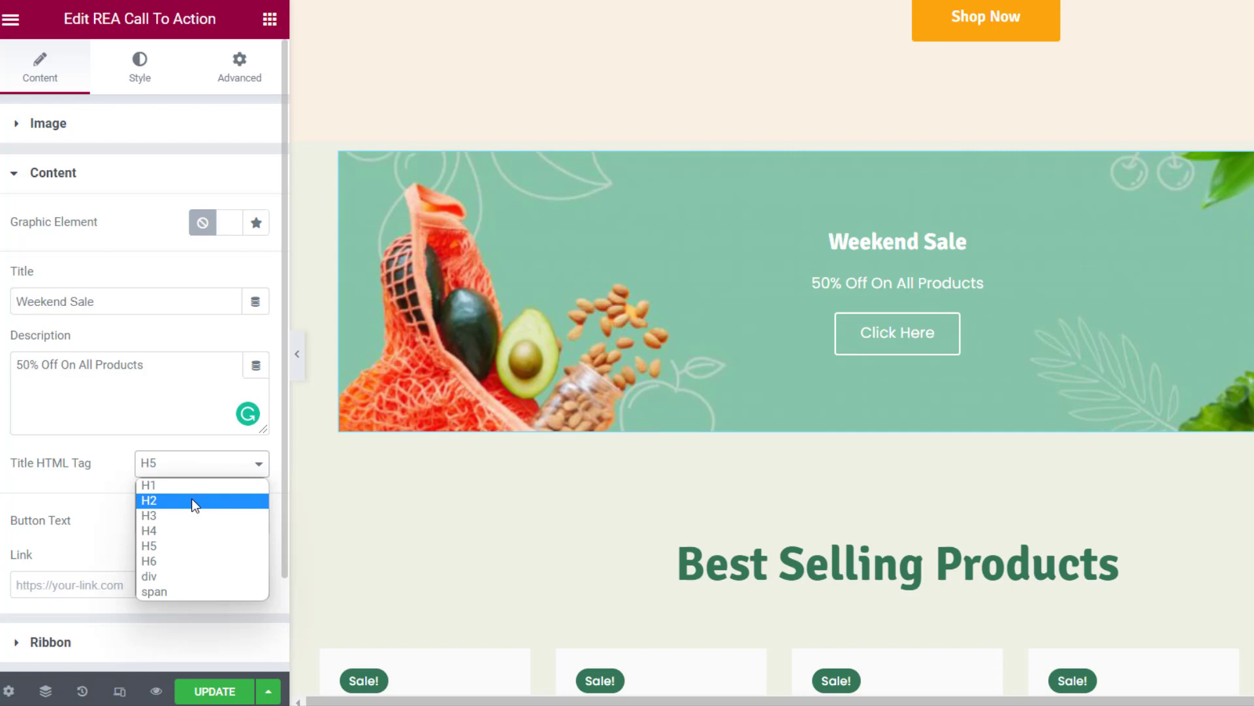
{"action": "left_click", "coordinate": [193, 501]}
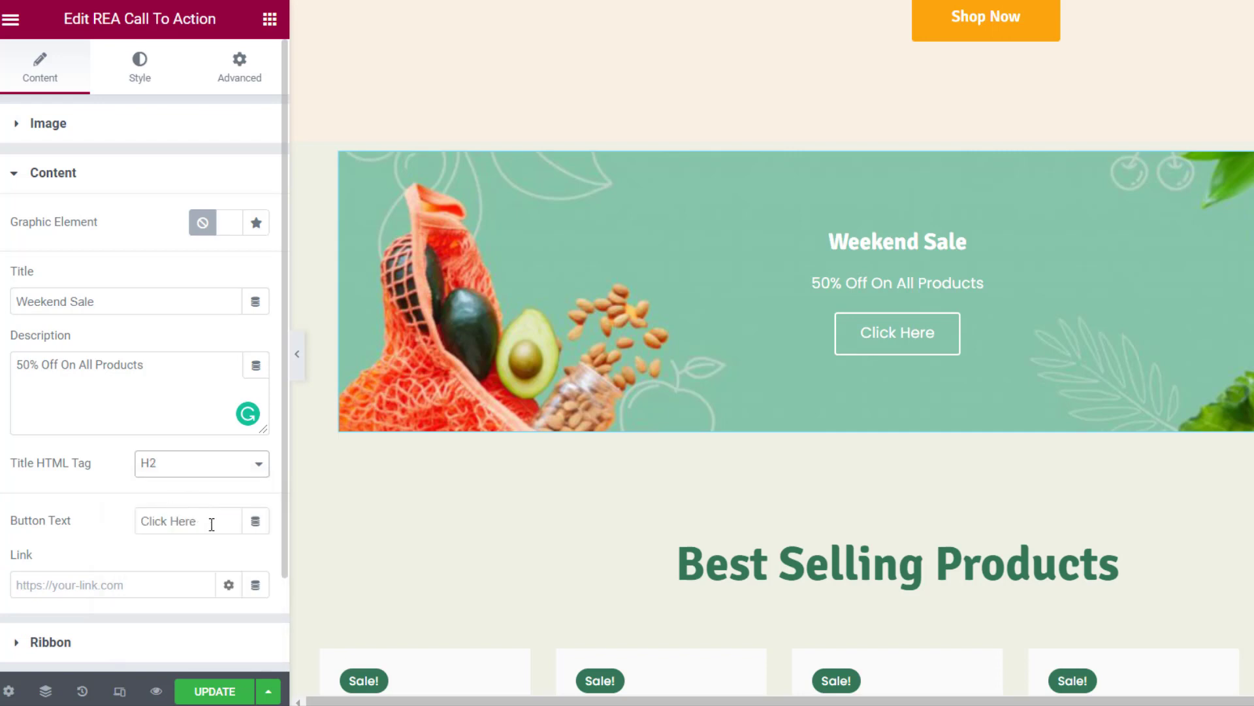
Step: Change the button text to 'Shop Now'
{"action": "left_click_drag", "start_coordinate": [210, 521], "coordinate": [105, 520]}
{"action": "key", "text": "BackSpace"}
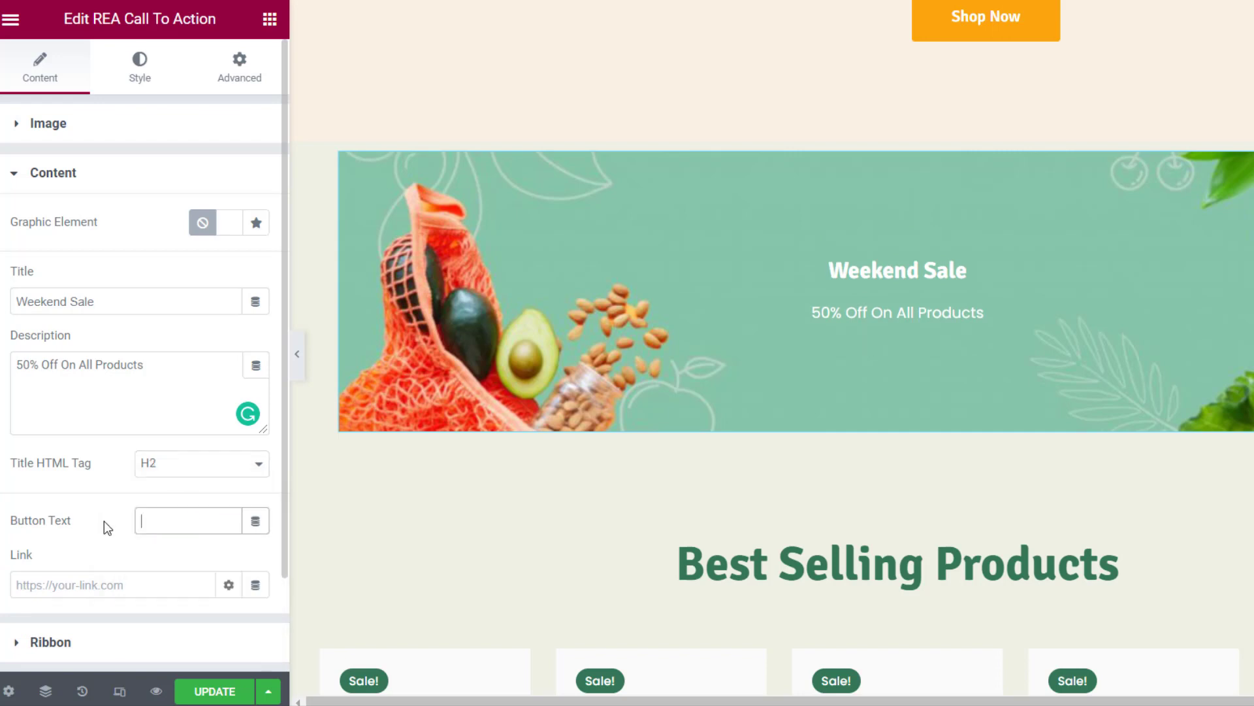
{"action": "type", "text": "Shop Now"}
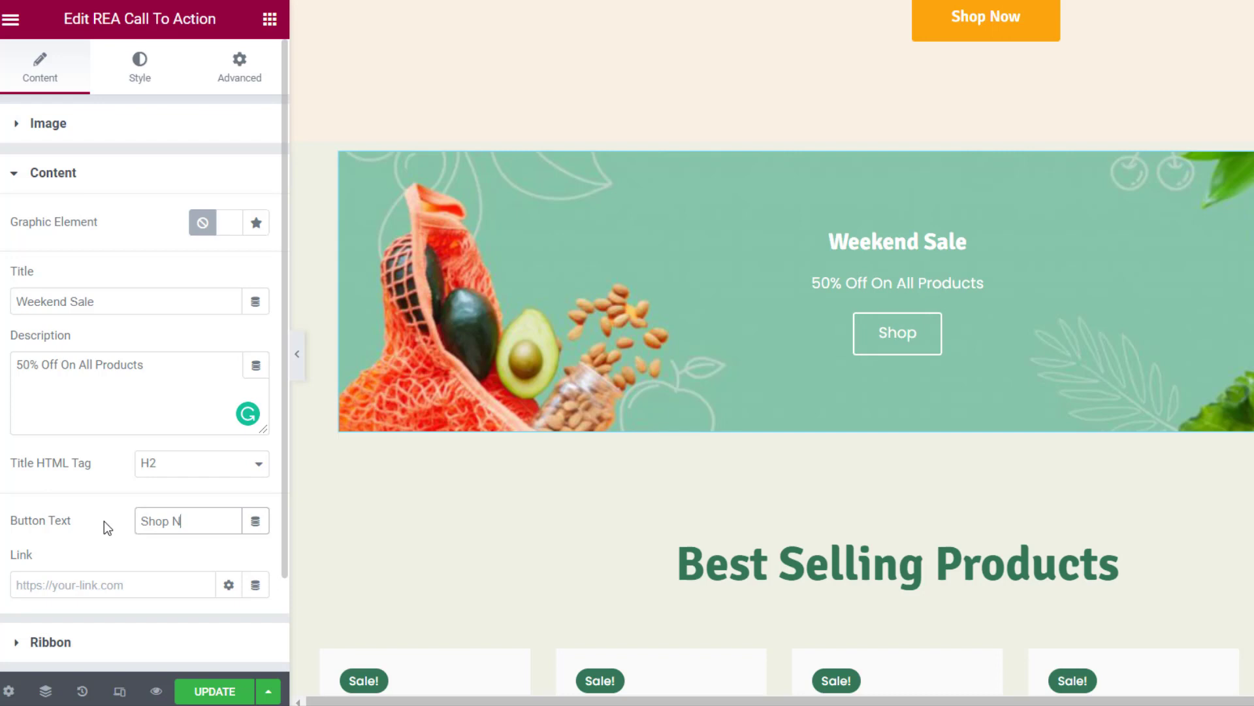
Step: Add a ribbon titled 'SALE' positioned on the left corner
{"action": "left_click", "coordinate": [137, 641]}
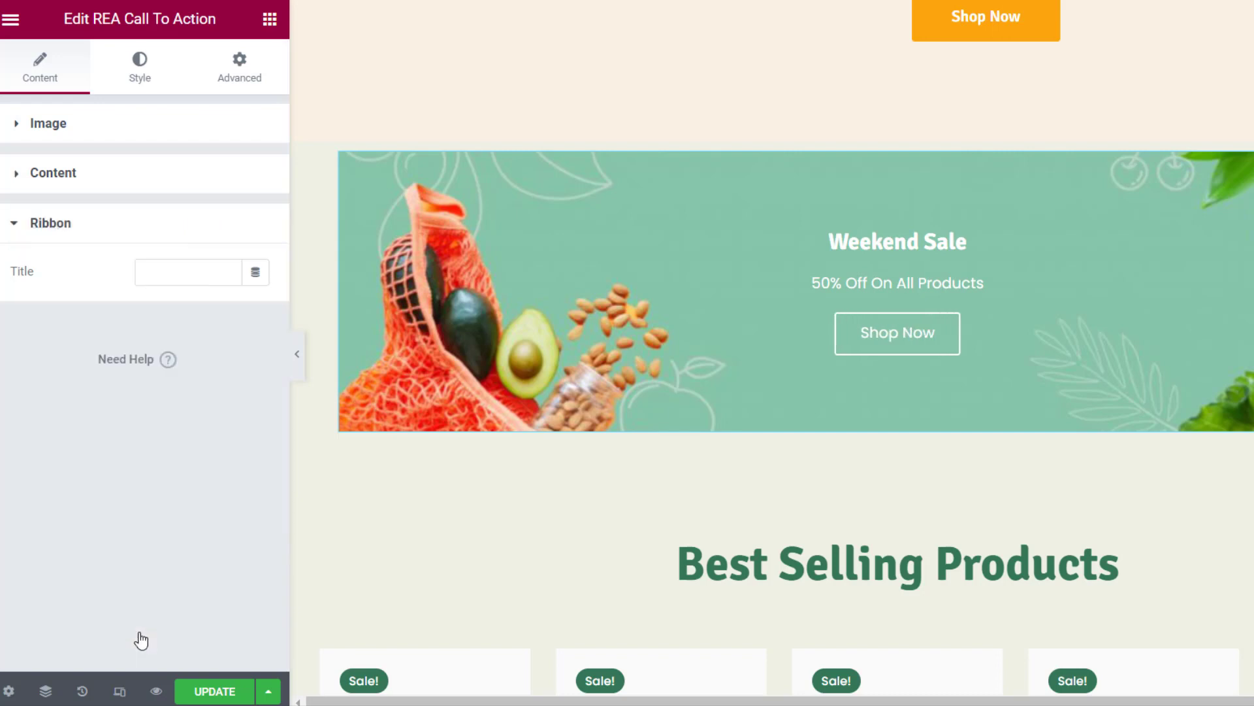
{"action": "left_click", "coordinate": [169, 264]}
{"action": "type", "text": "SALE"}
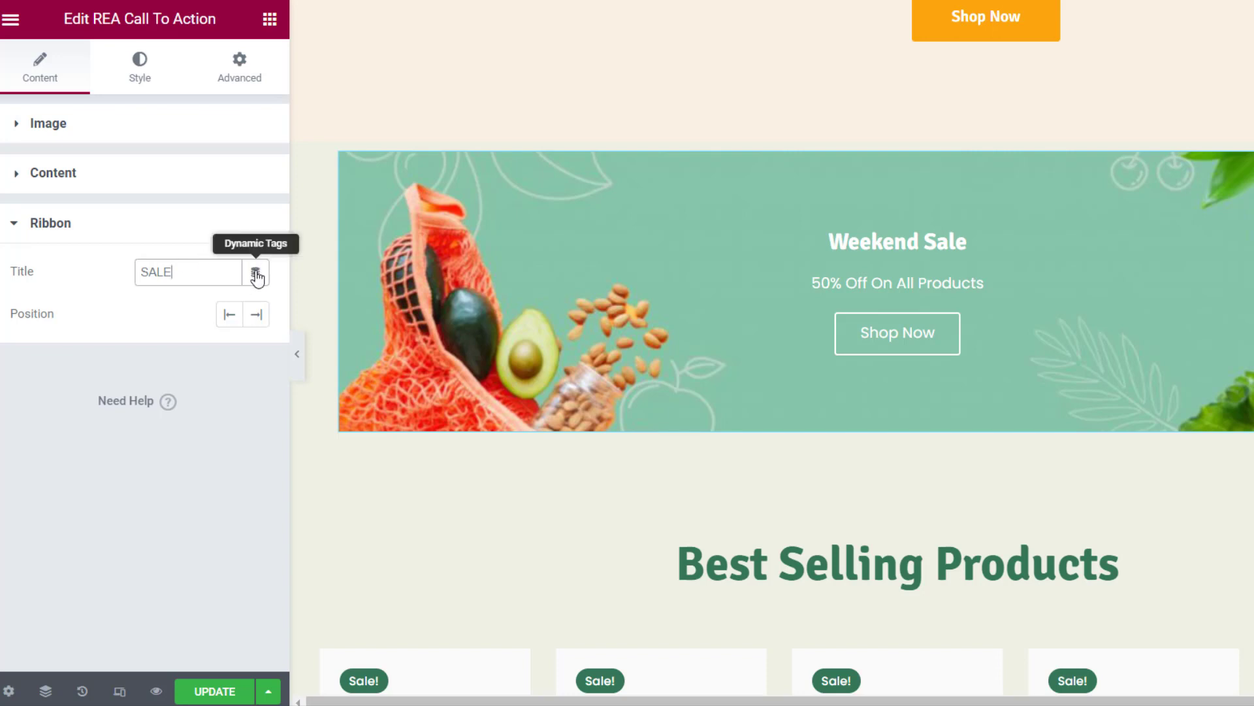
{"action": "left_click", "coordinate": [240, 329]}
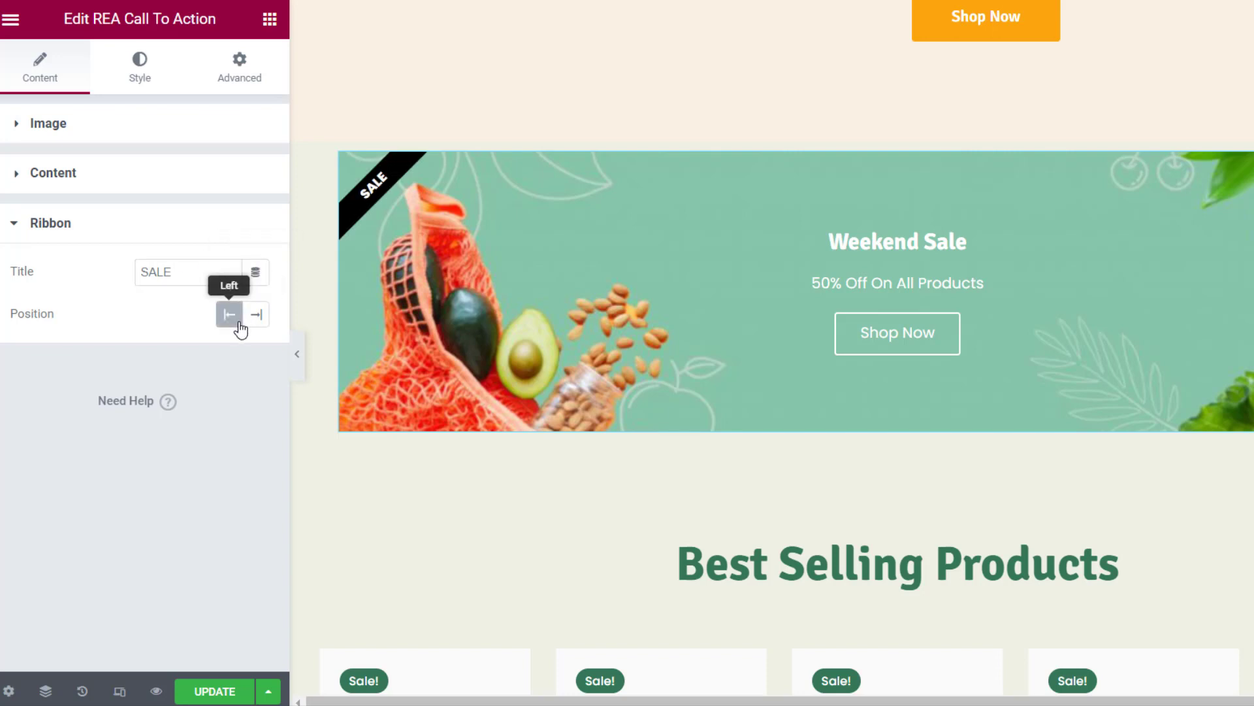
{"action": "left_click", "coordinate": [142, 72]}
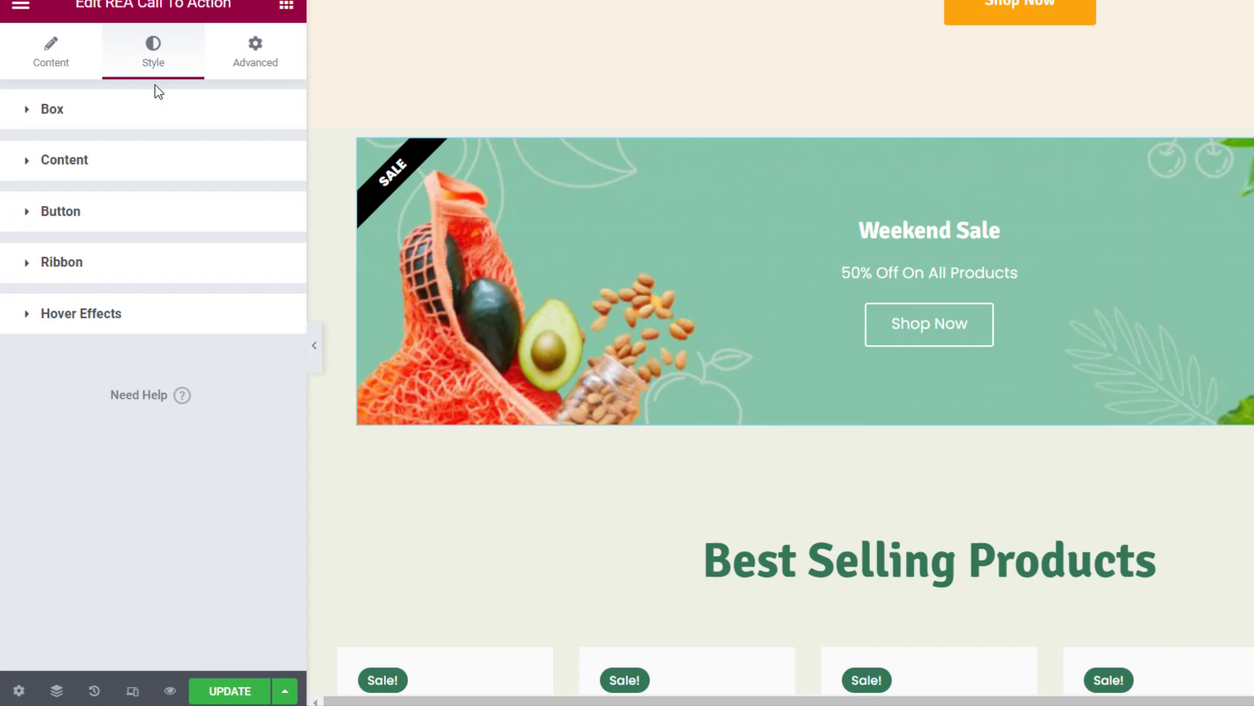
Step: Set the box height to 463 px, keeping the text centred horizontally and vertically
{"action": "left_click", "coordinate": [119, 124]}
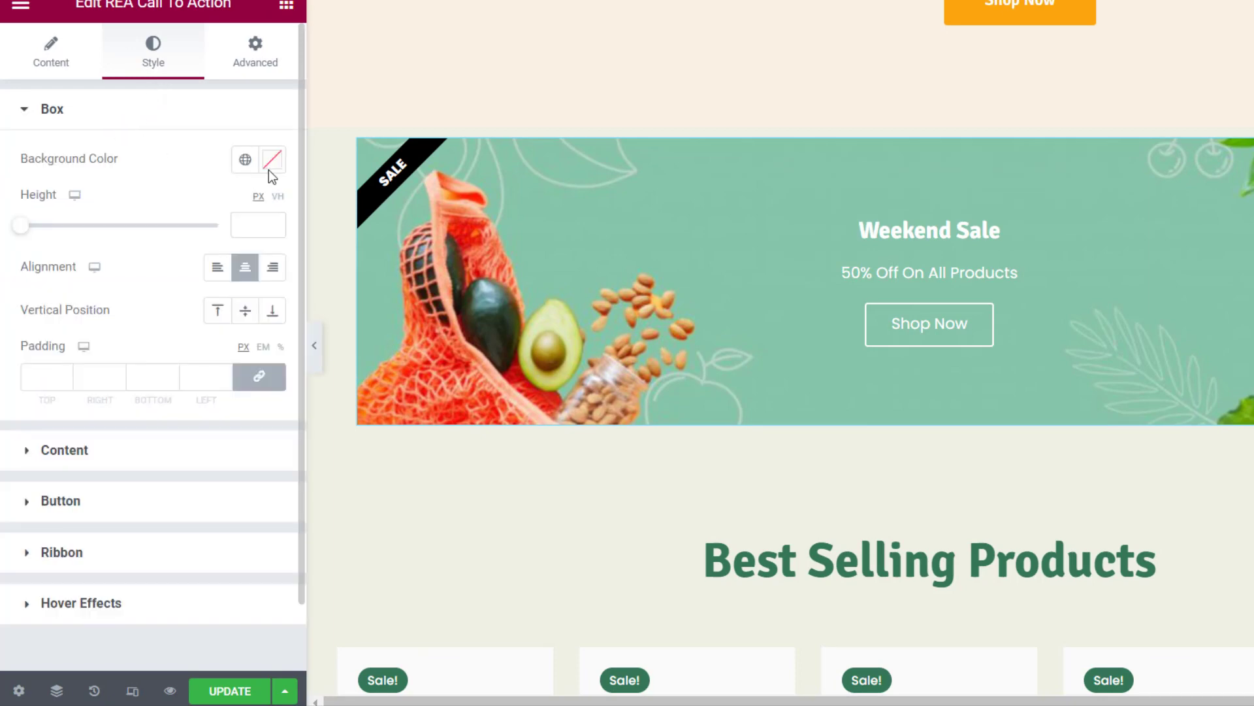
{"action": "left_click", "coordinate": [102, 226]}
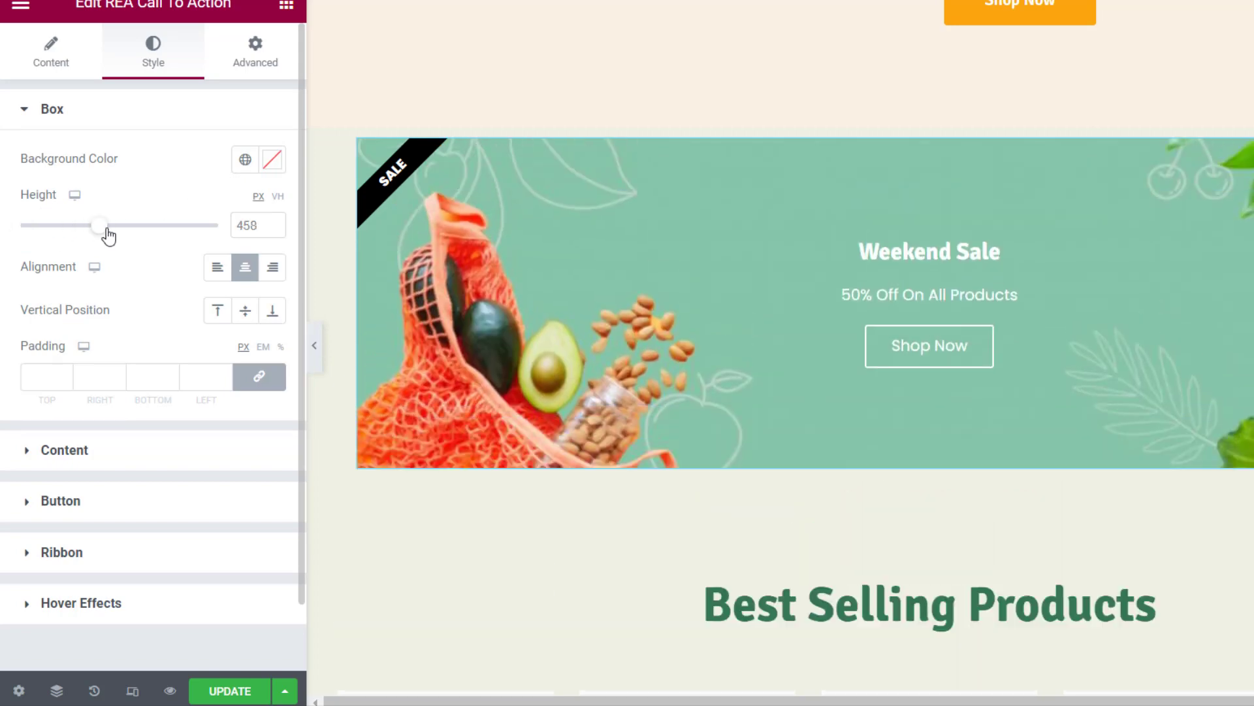
{"action": "mouse_move", "coordinate": [108, 235]}
{"action": "left_mouse_down"}
{"action": "mouse_move", "coordinate": [135, 235]}
{"action": "mouse_move", "coordinate": [103, 237]}
{"action": "left_mouse_up"}
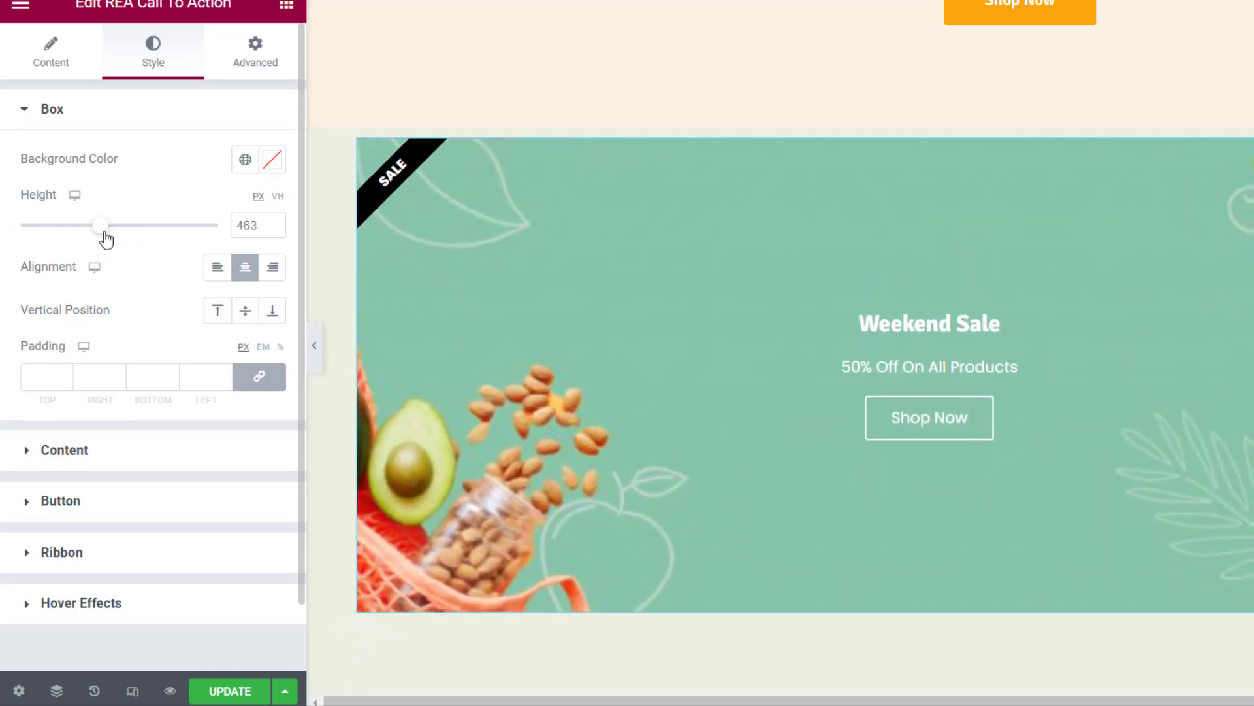
{"action": "left_click", "coordinate": [227, 278]}
{"action": "left_click", "coordinate": [256, 278]}
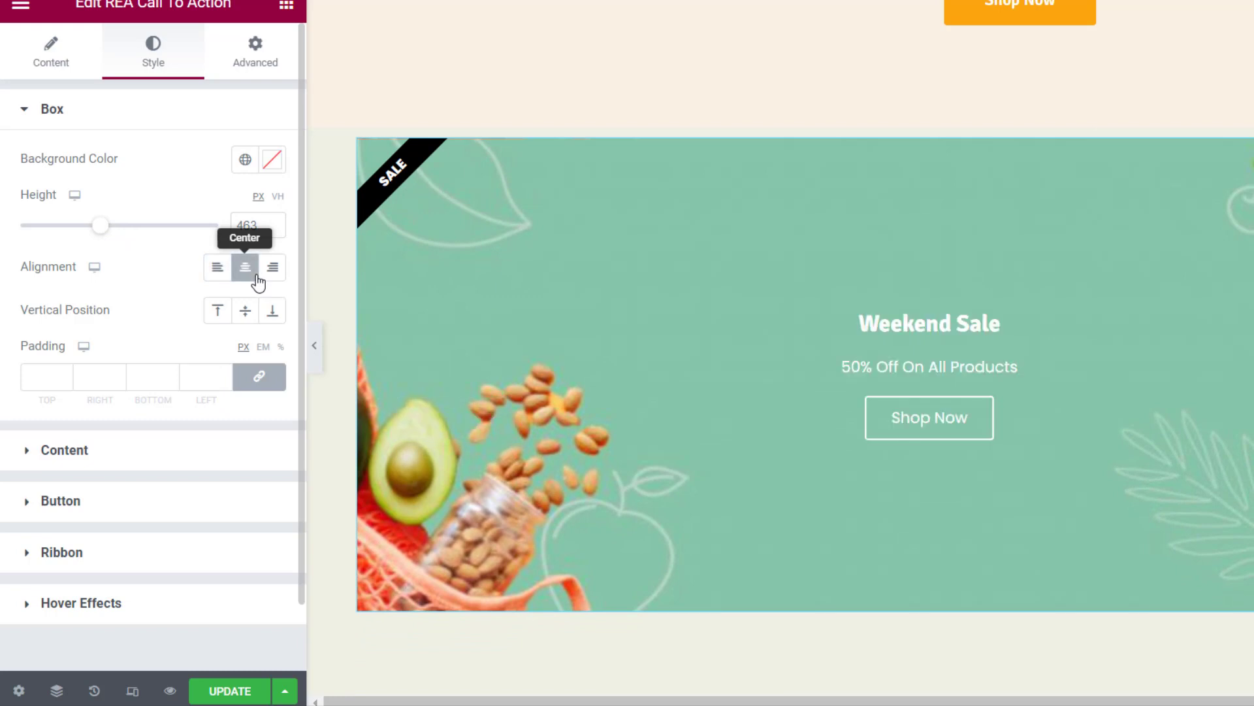
{"action": "left_click", "coordinate": [244, 320]}
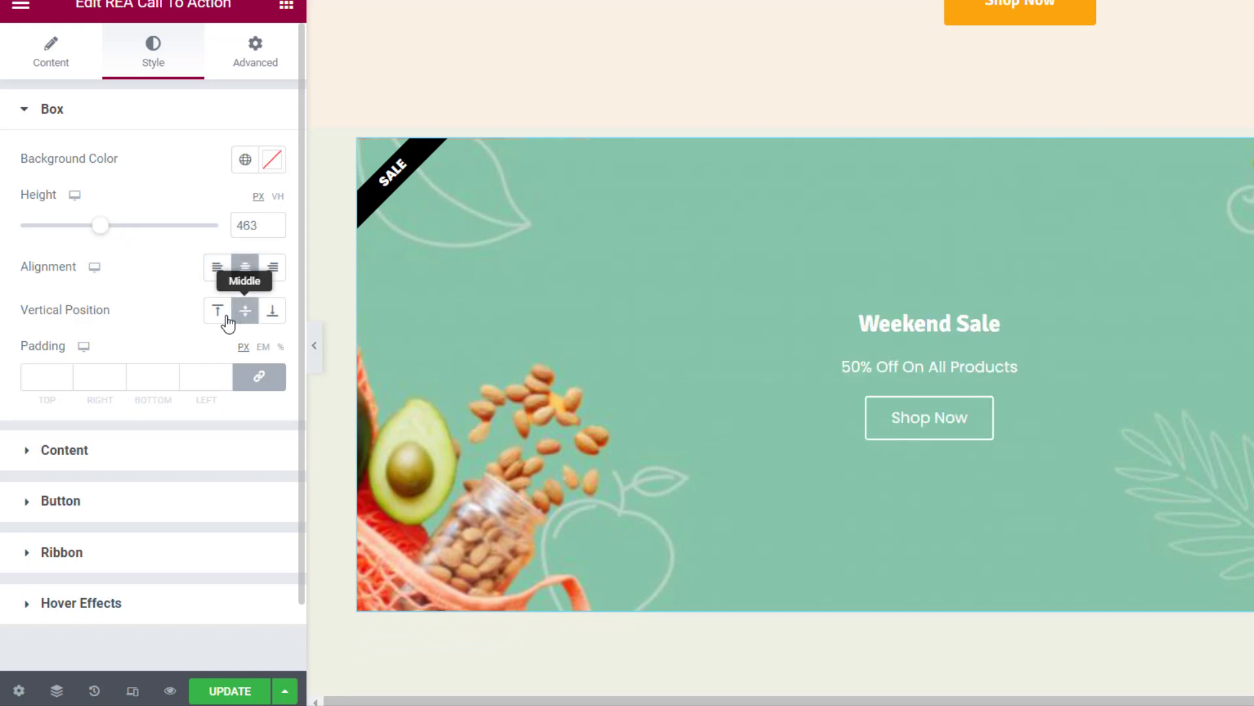
{"action": "left_click", "coordinate": [220, 319]}
{"action": "left_click", "coordinate": [219, 319]}
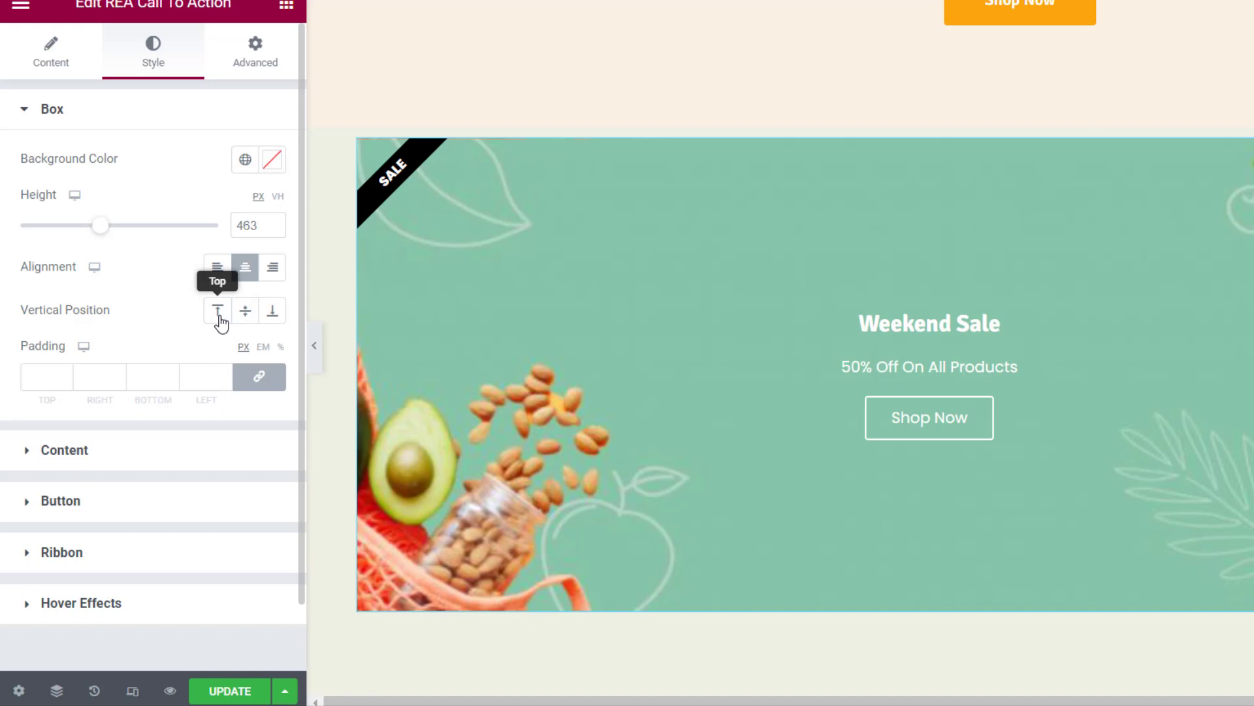
Step: Set title spacing to 4, give the title a red colour, and enlarge the description typography
{"action": "left_click", "coordinate": [89, 455]}
{"action": "left_click", "coordinate": [29, 303]}
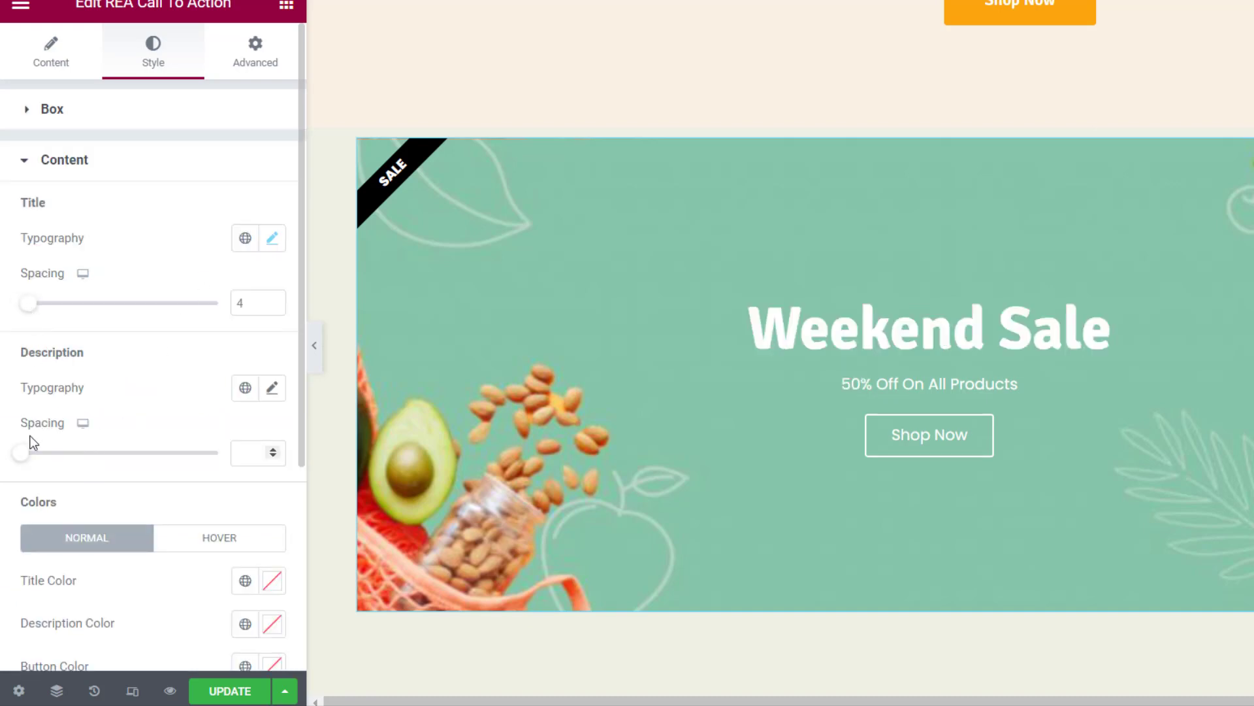
{"action": "left_click", "coordinate": [271, 389]}
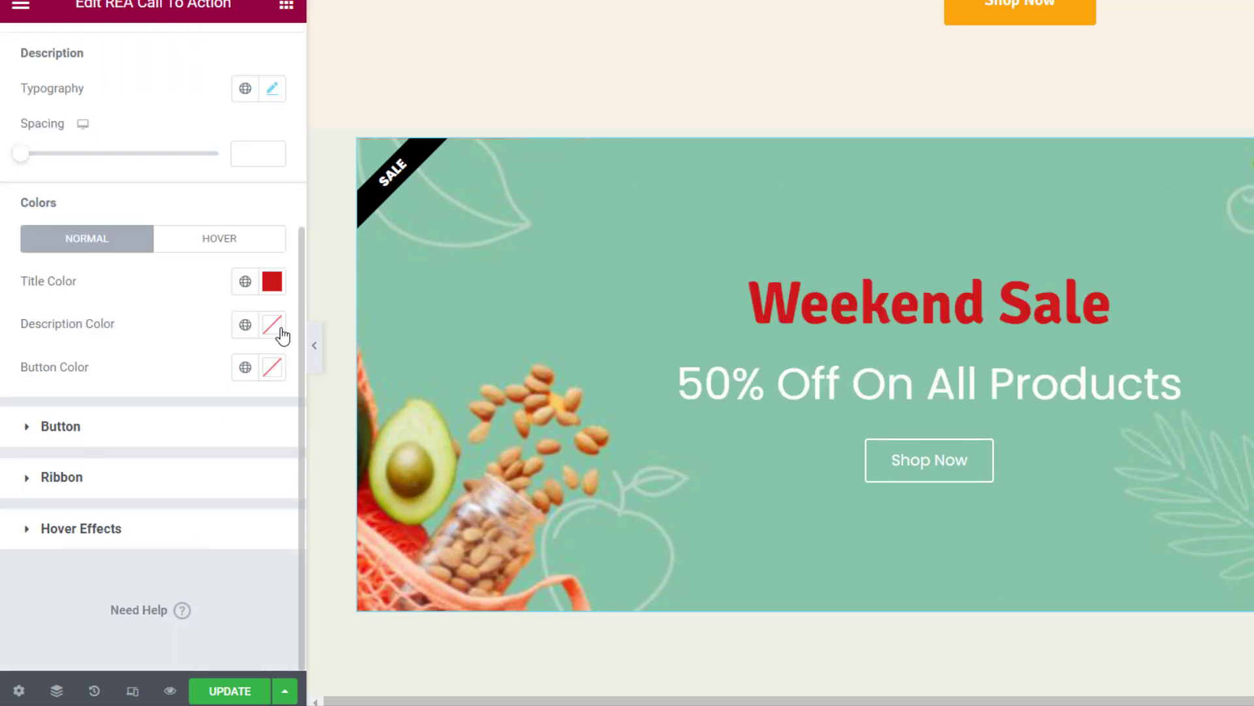
{"action": "left_click", "coordinate": [273, 369]}
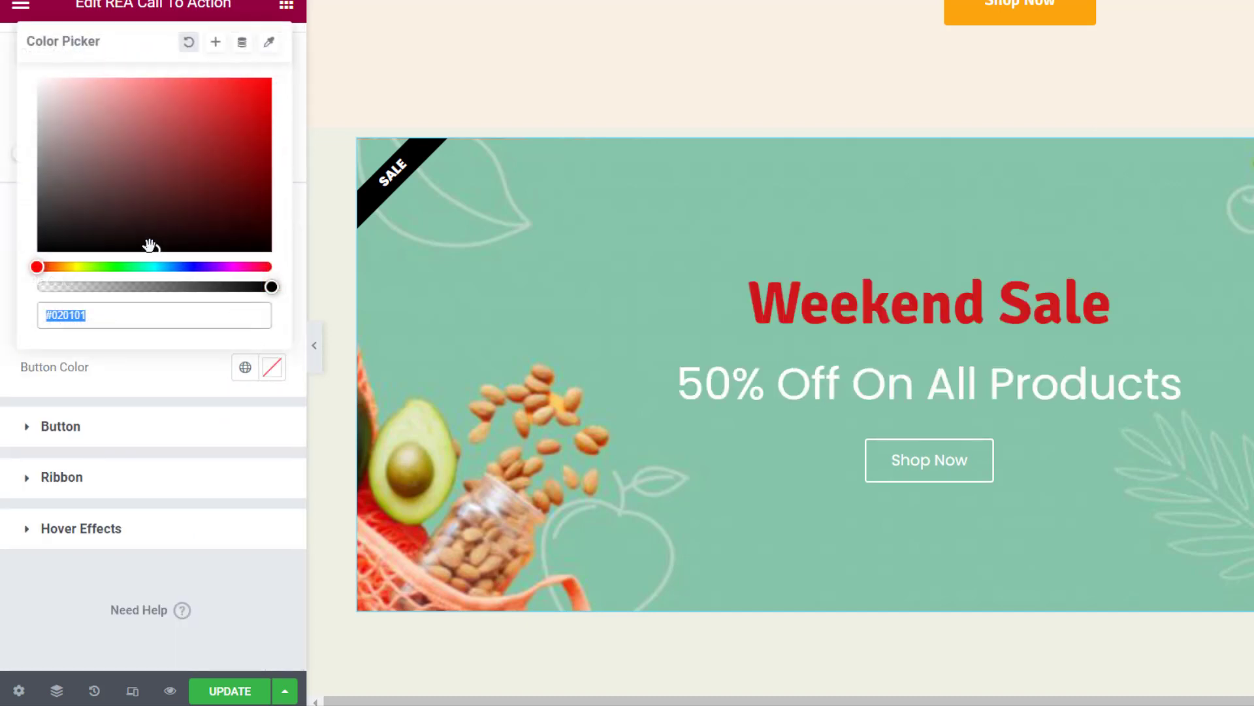
{"action": "left_click_drag", "start_coordinate": [152, 247], "coordinate": [155, 227]}
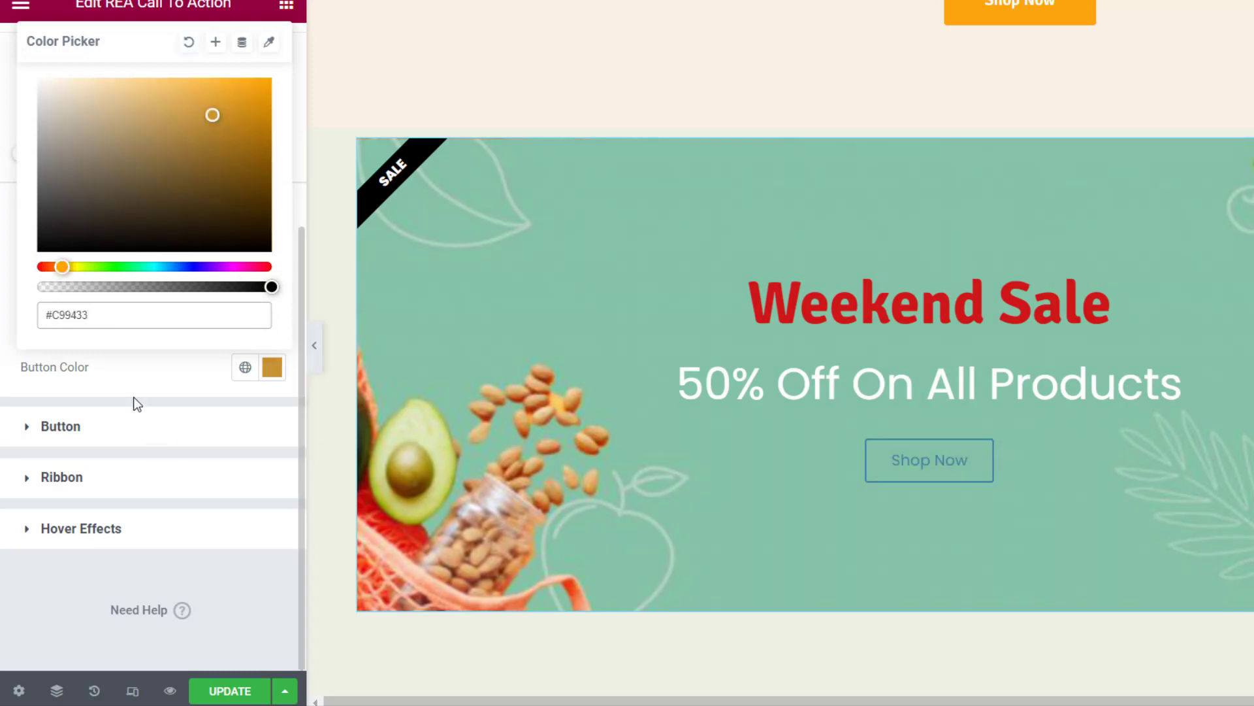
{"action": "left_click", "coordinate": [128, 442]}
Step: Make the Shop Now button size Large with a gold background colour
{"action": "left_click", "coordinate": [124, 440]}
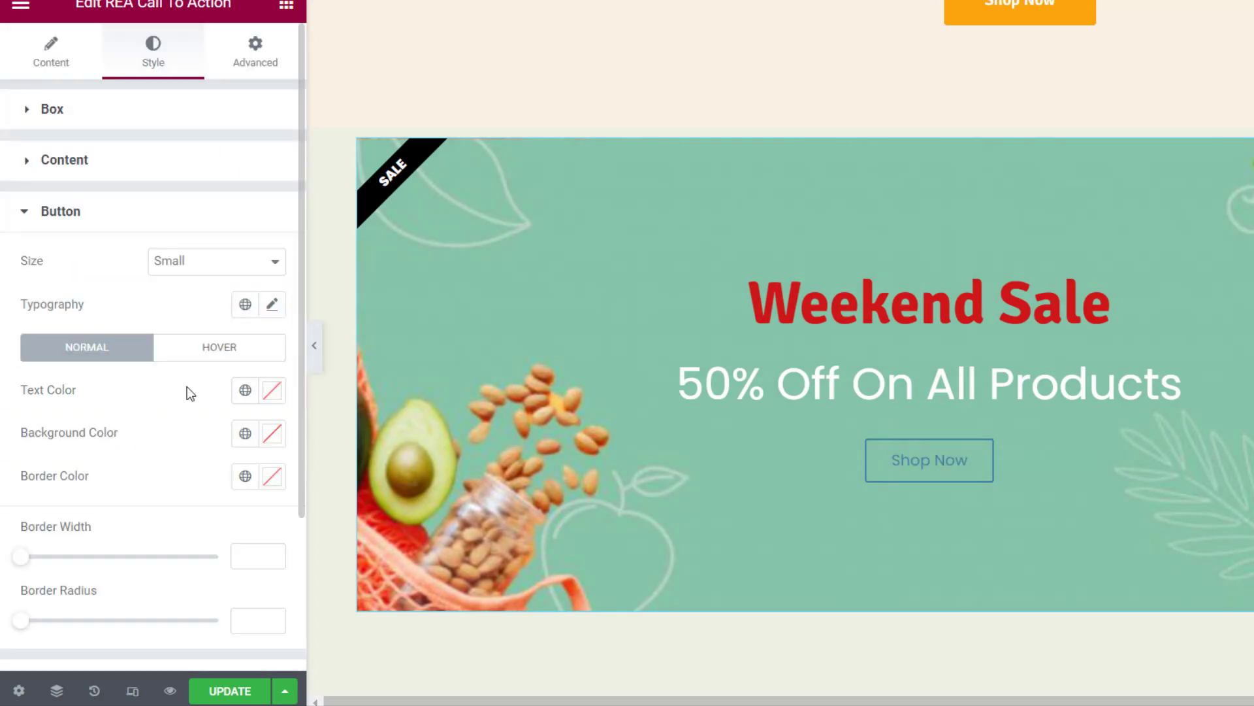
{"action": "left_click", "coordinate": [212, 265]}
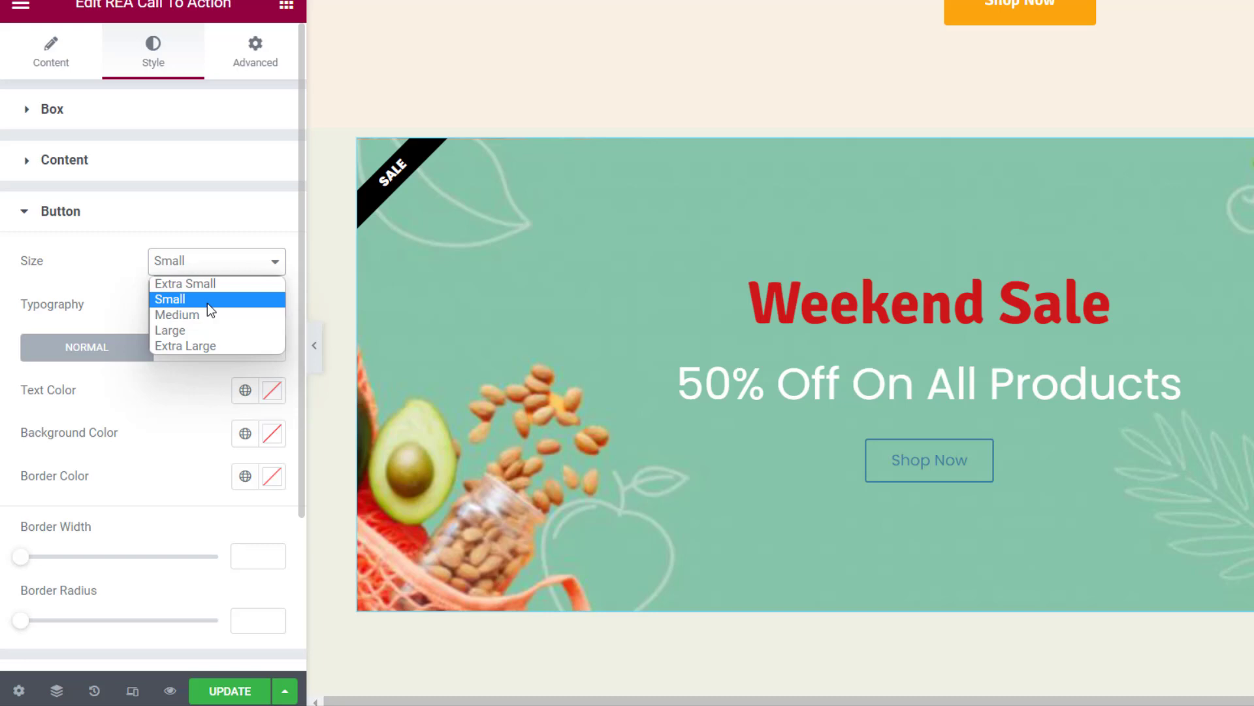
{"action": "left_click", "coordinate": [207, 333]}
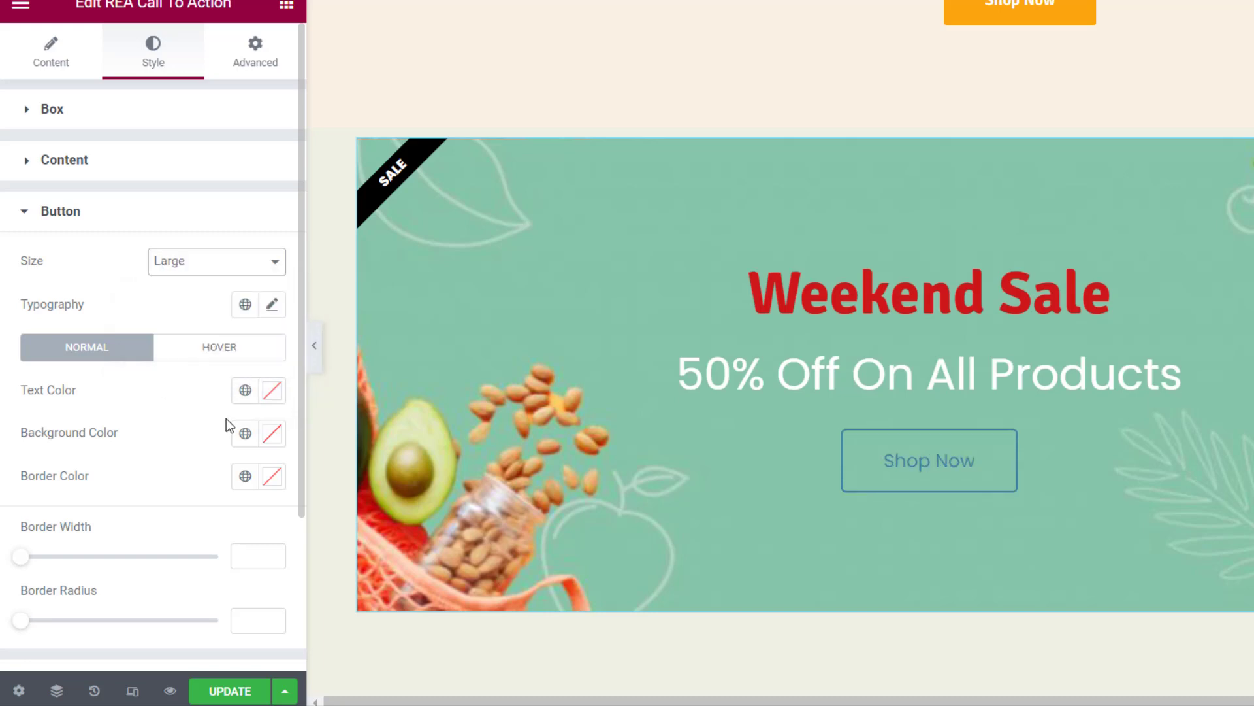
{"action": "left_click", "coordinate": [271, 434]}
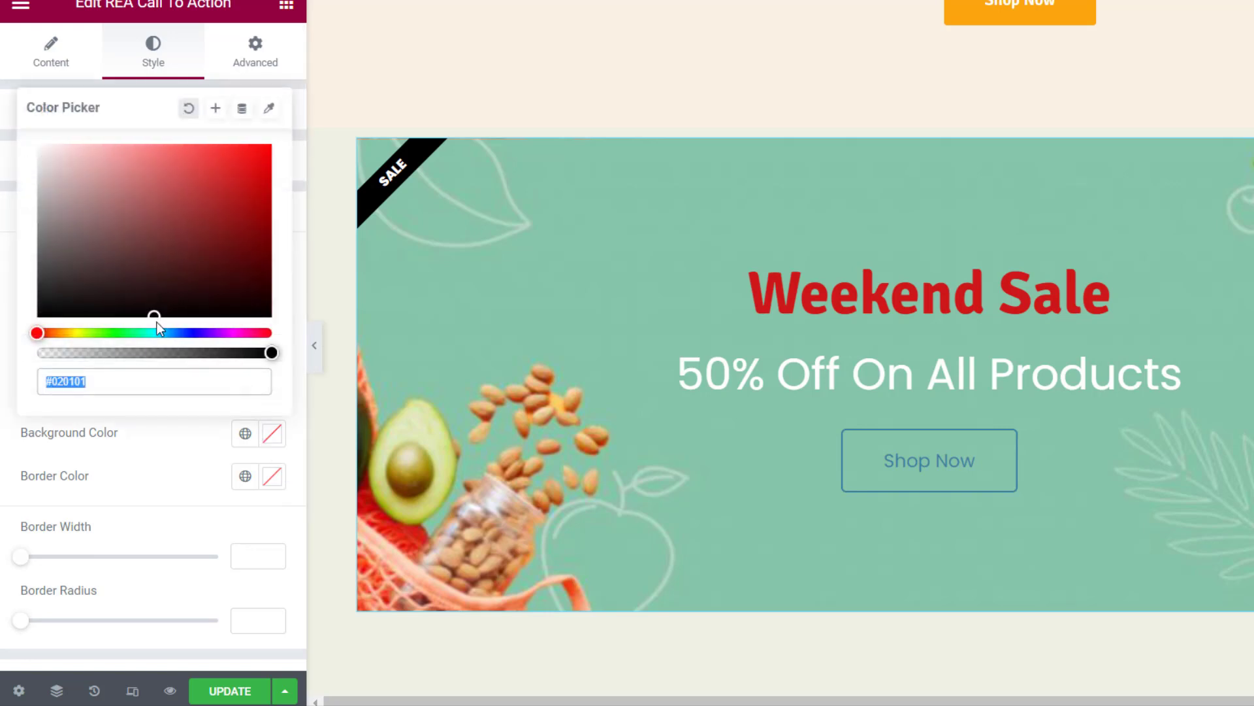
{"action": "mouse_move", "coordinate": [24, 557]}
{"action": "left_mouse_down"}
{"action": "mouse_move", "coordinate": [109, 568]}
{"action": "mouse_move", "coordinate": [17, 567]}
{"action": "left_mouse_up"}
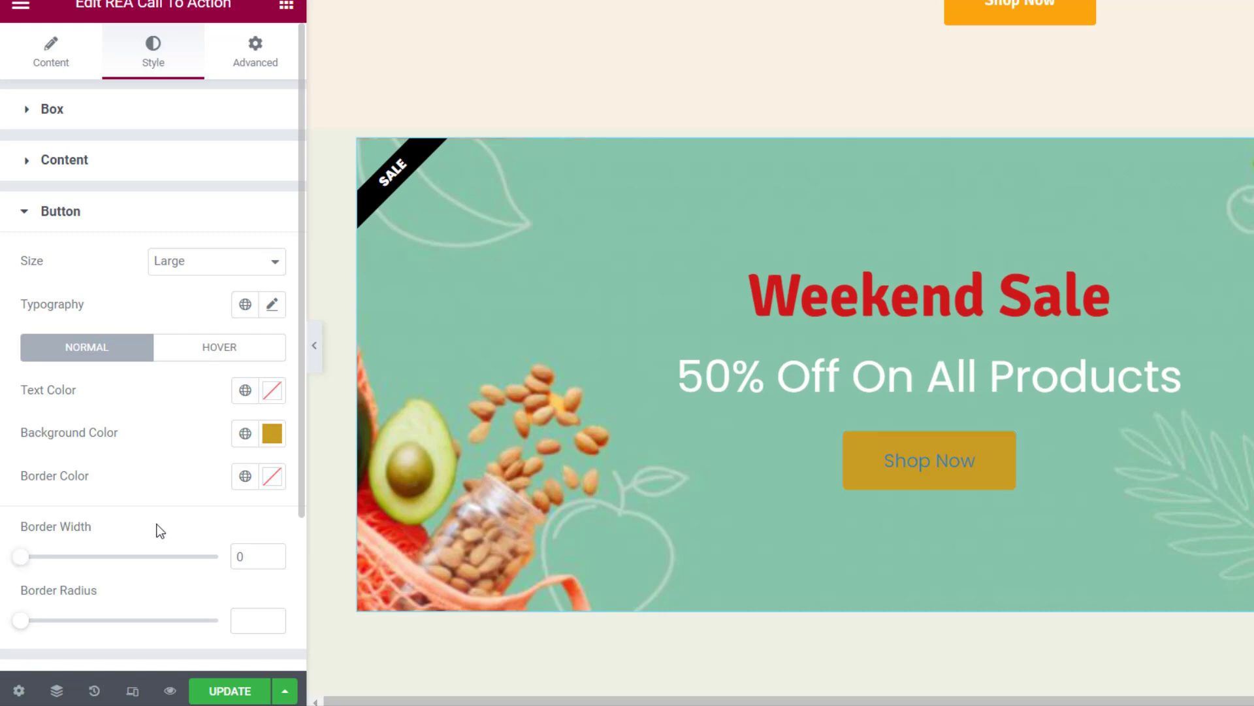
{"action": "scroll", "coordinate": [160, 530], "scroll_direction": "down", "scroll_amount": 5}
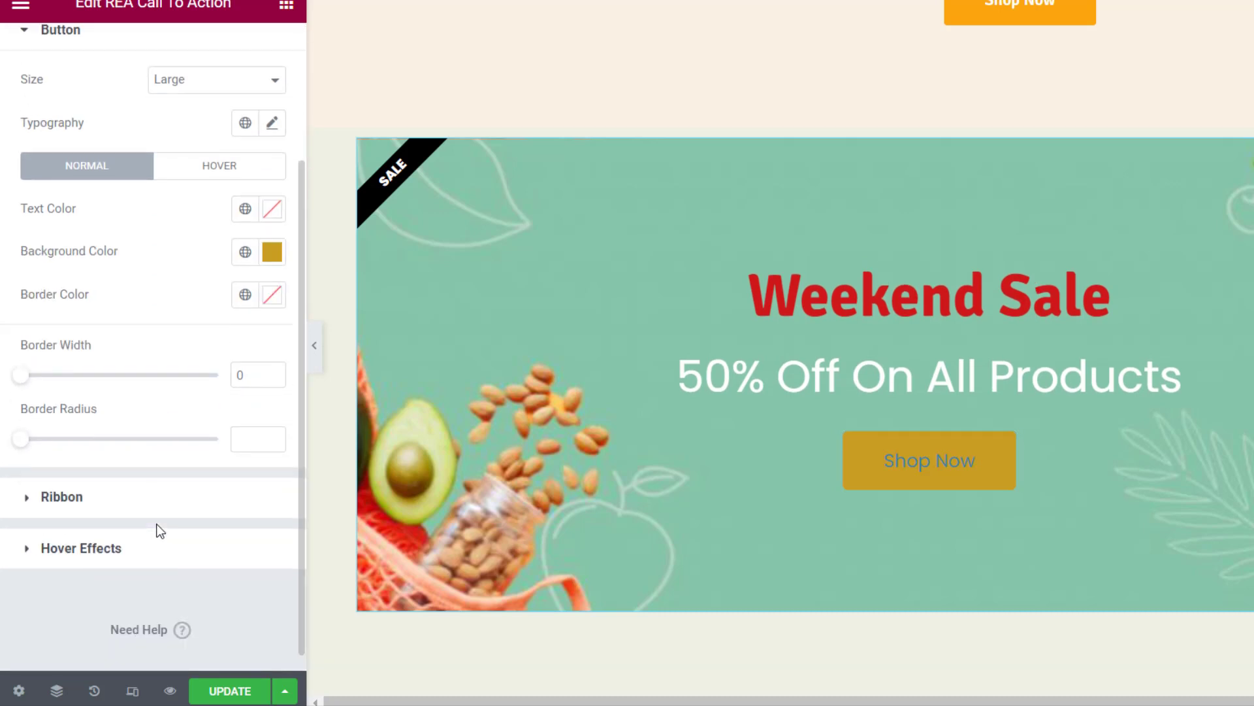
Step: Paste a blue background colour onto the SALE ribbon and increase its box-shadow horizontal offset
{"action": "left_click", "coordinate": [98, 511]}
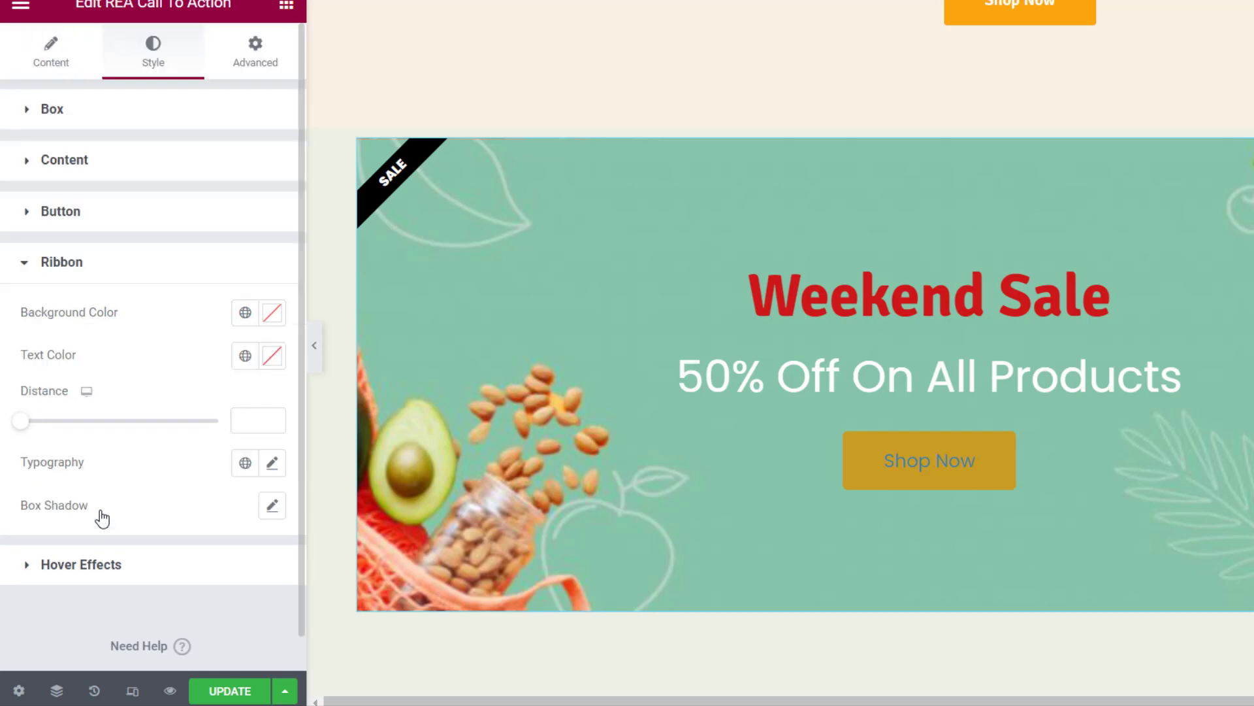
{"action": "left_click", "coordinate": [268, 318]}
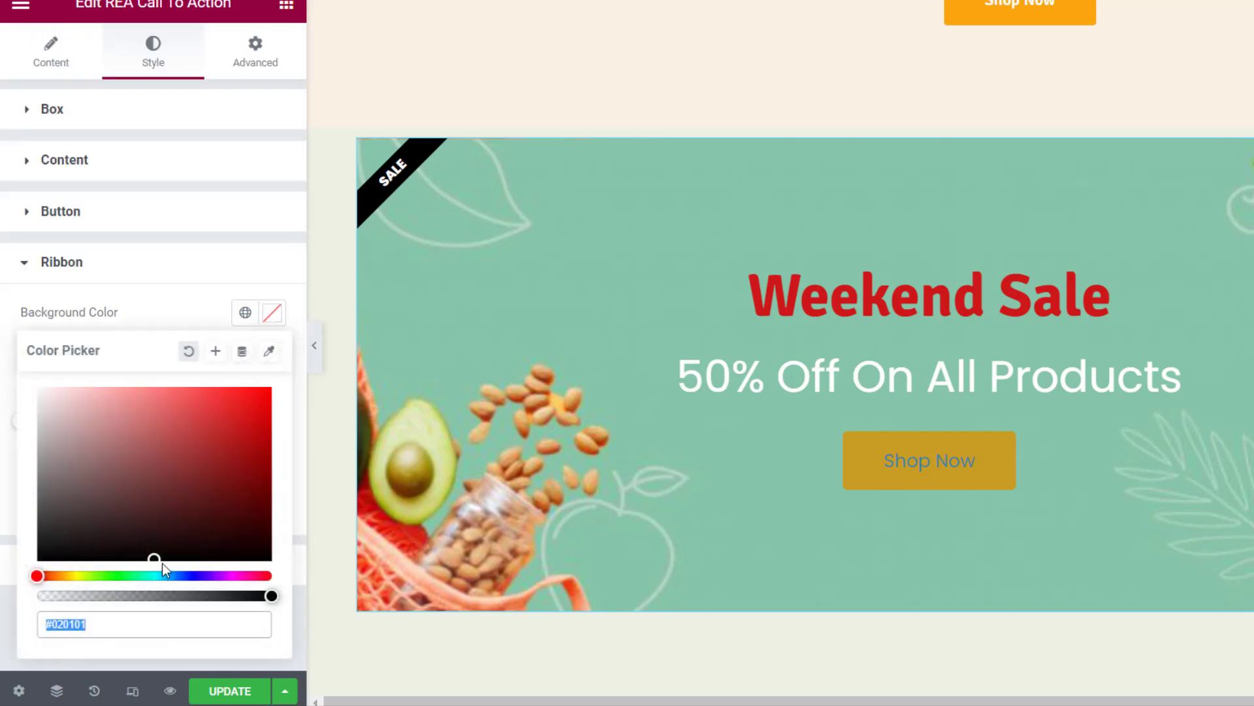
{"action": "type", "text": "#213C96"}
{"action": "left_click", "coordinate": [271, 505]}
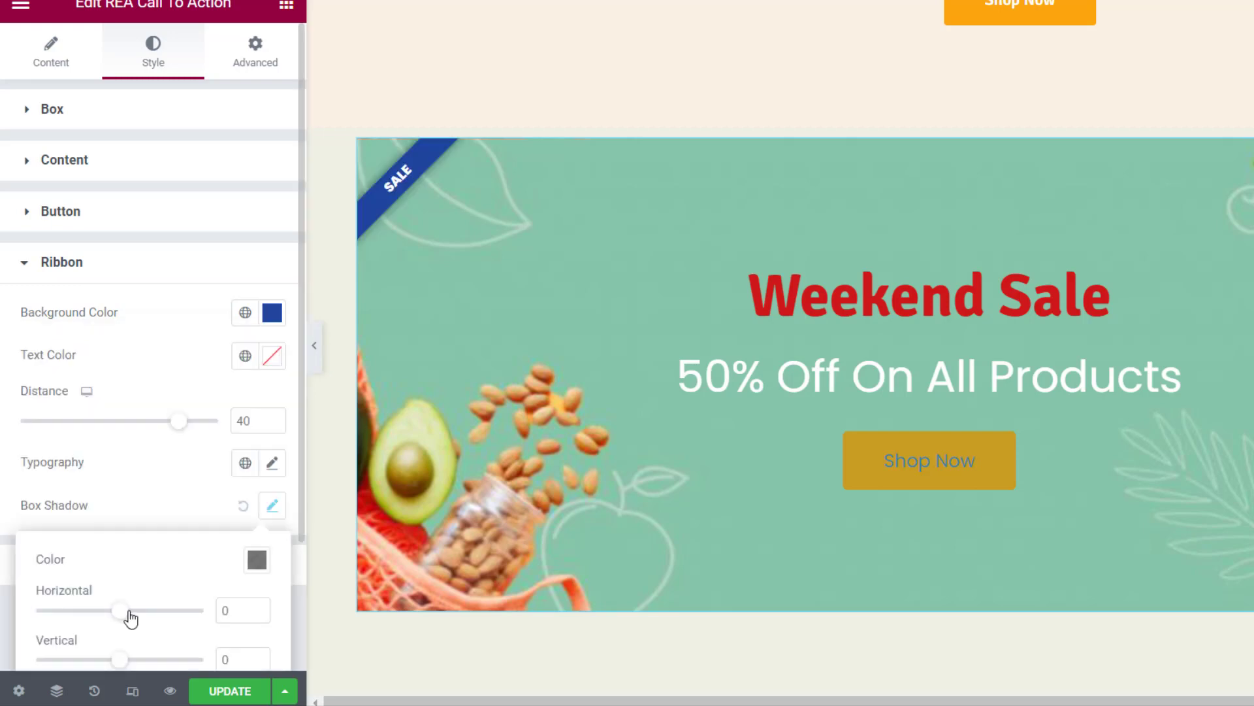
{"action": "left_click", "coordinate": [128, 611]}
{"action": "left_click", "coordinate": [174, 611]}
{"action": "left_click", "coordinate": [167, 458]}
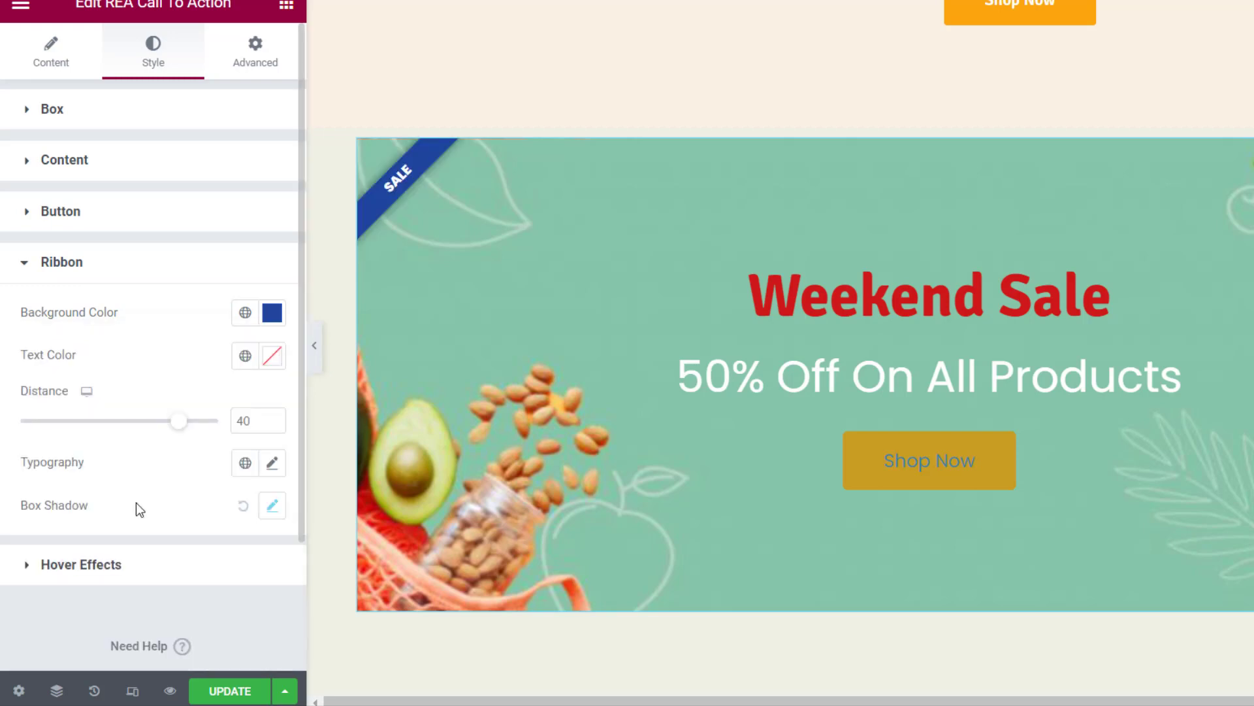
Step: Keep the hover effects at Grow for content and Zoom In for background, checking Normal/Hover states
{"action": "left_click", "coordinate": [92, 575]}
{"action": "left_click", "coordinate": [220, 391]}
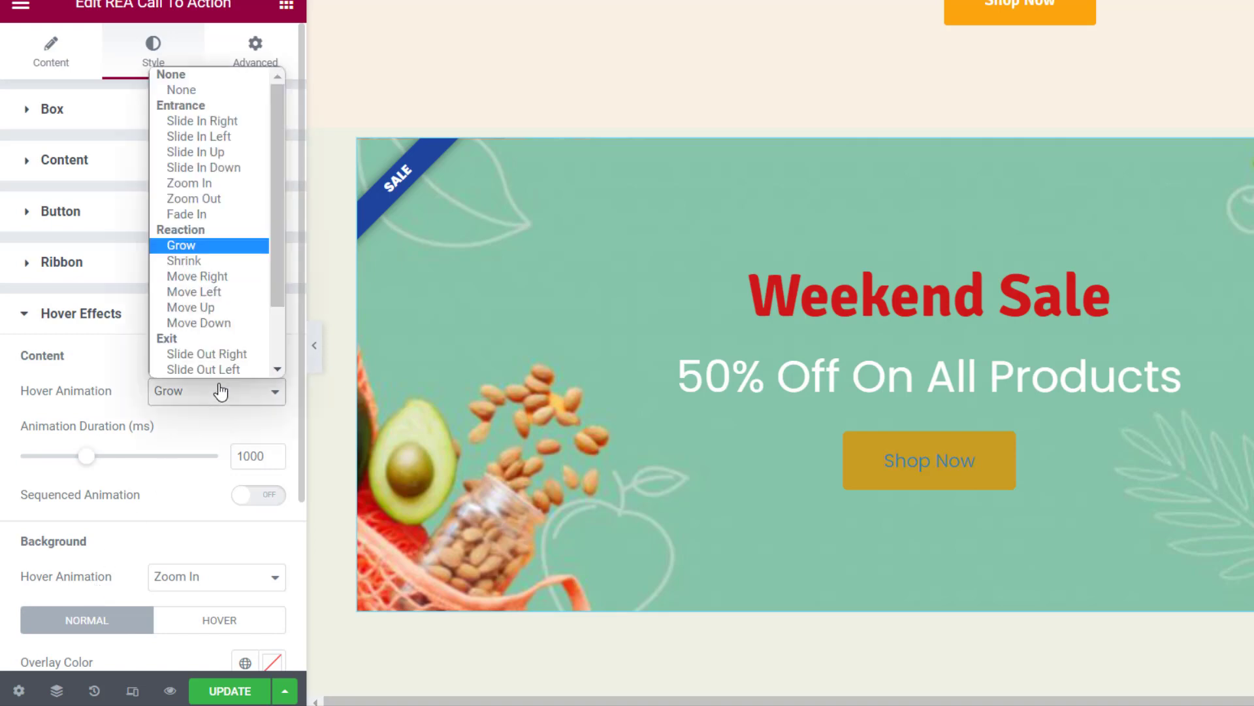
{"action": "scroll", "coordinate": [244, 354], "scroll_direction": "down", "scroll_amount": 1}
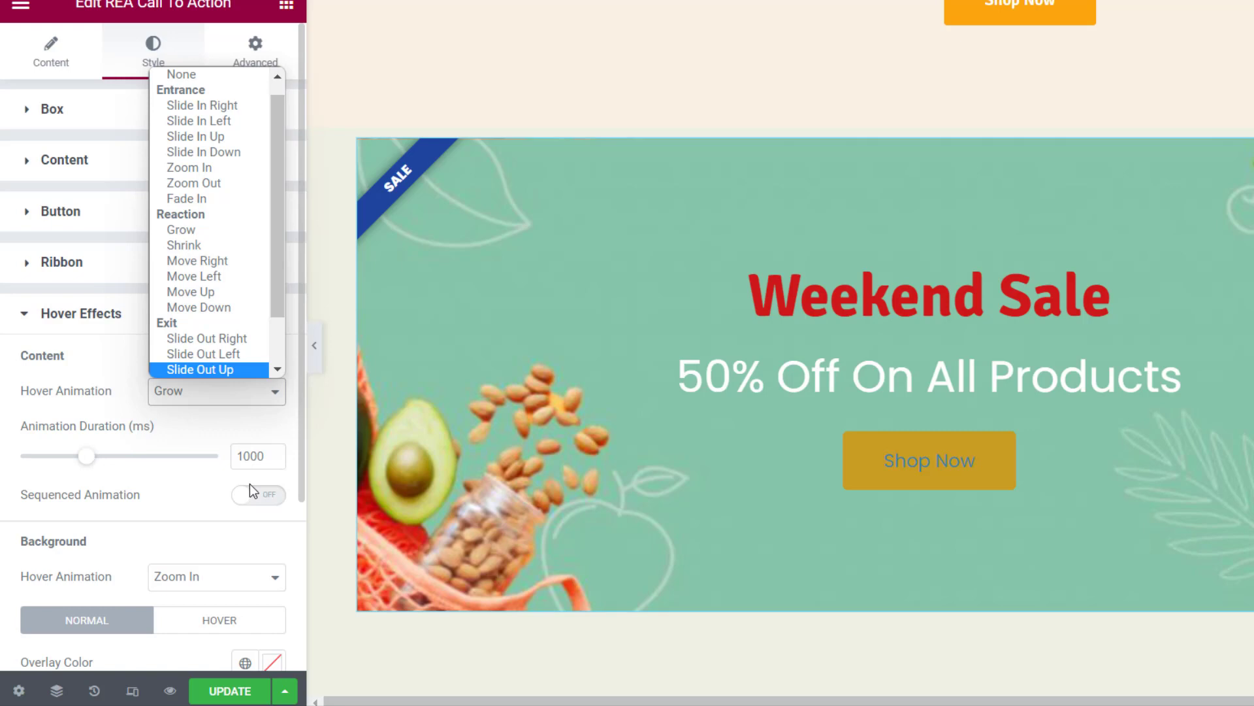
{"action": "left_click", "coordinate": [222, 519]}
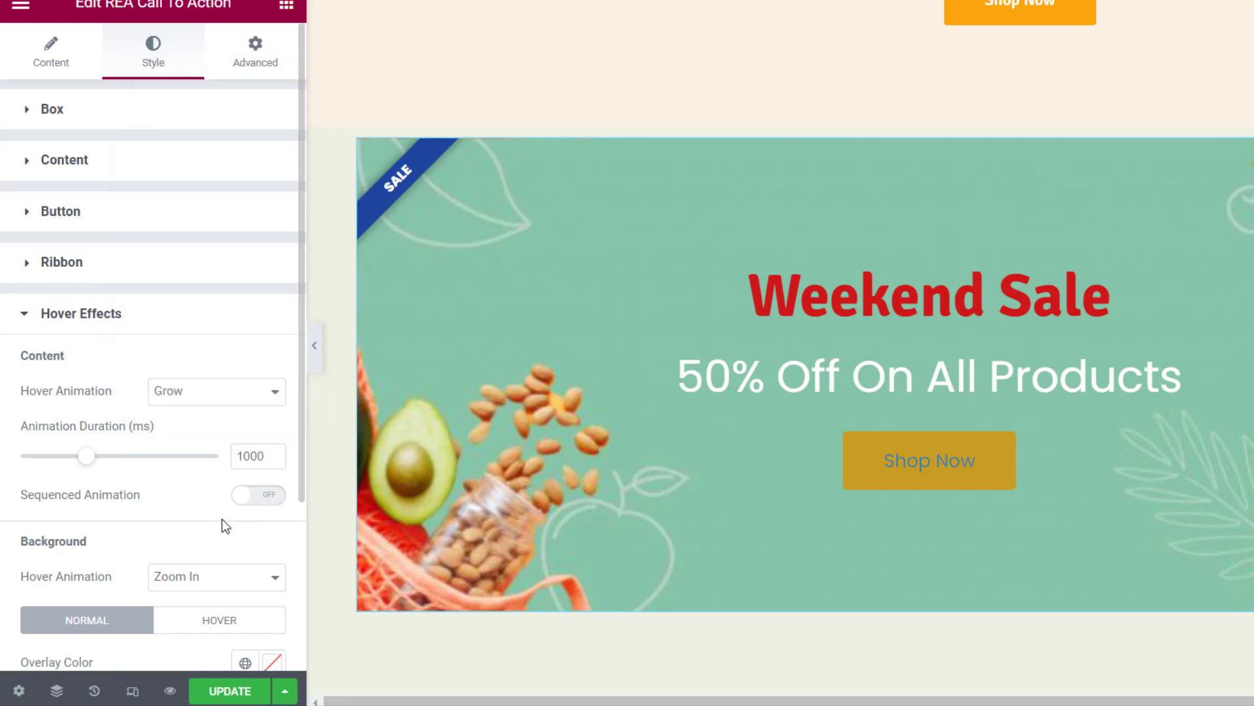
{"action": "left_click", "coordinate": [177, 589]}
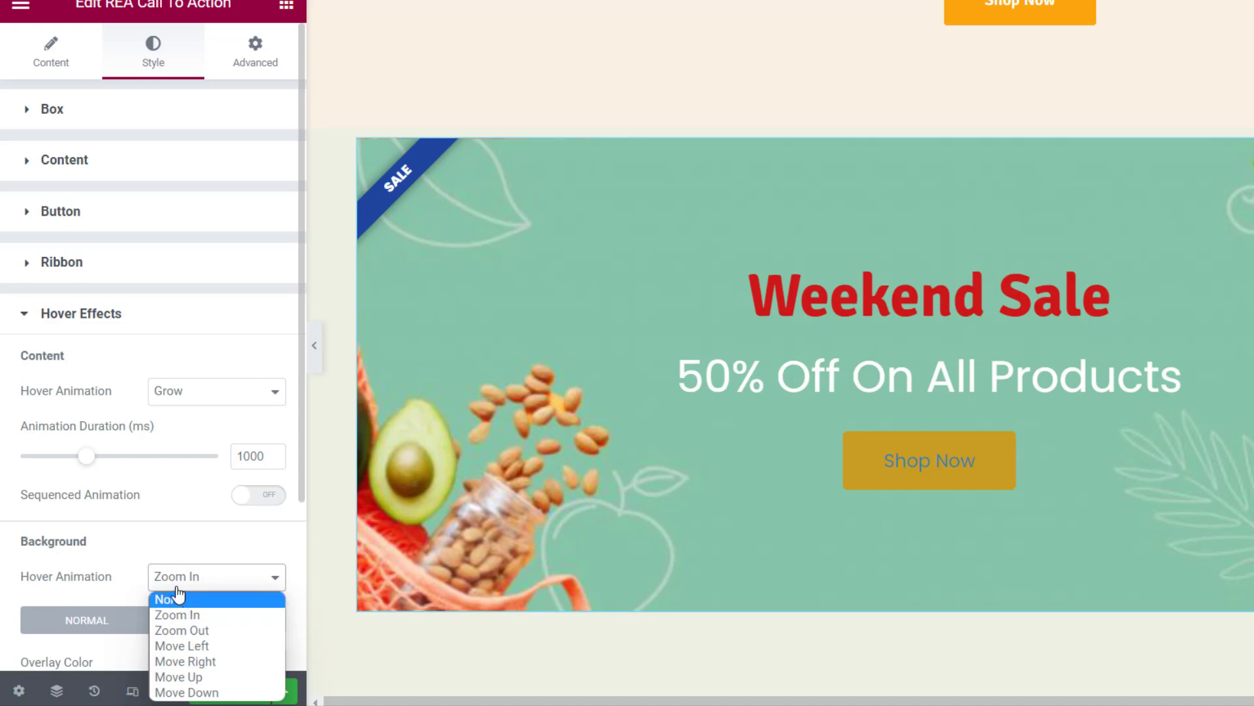
{"action": "left_click", "coordinate": [174, 579]}
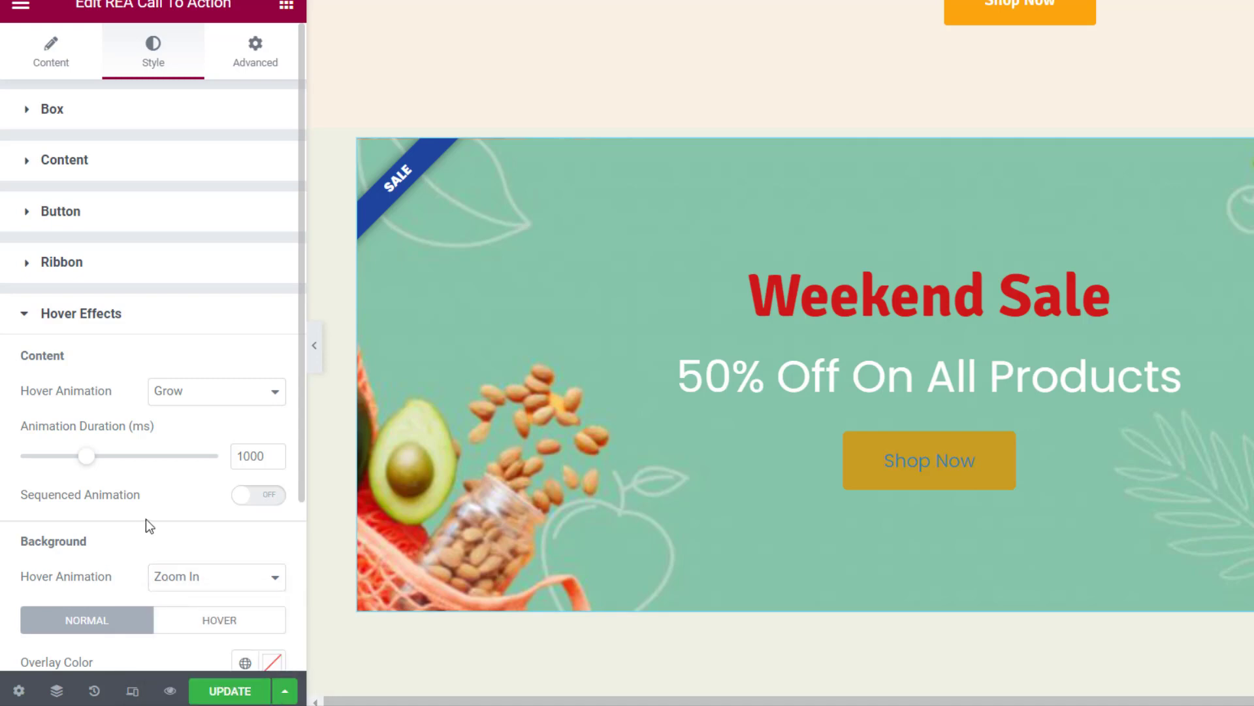
{"action": "scroll", "coordinate": [146, 518], "scroll_direction": "down", "scroll_amount": 3}
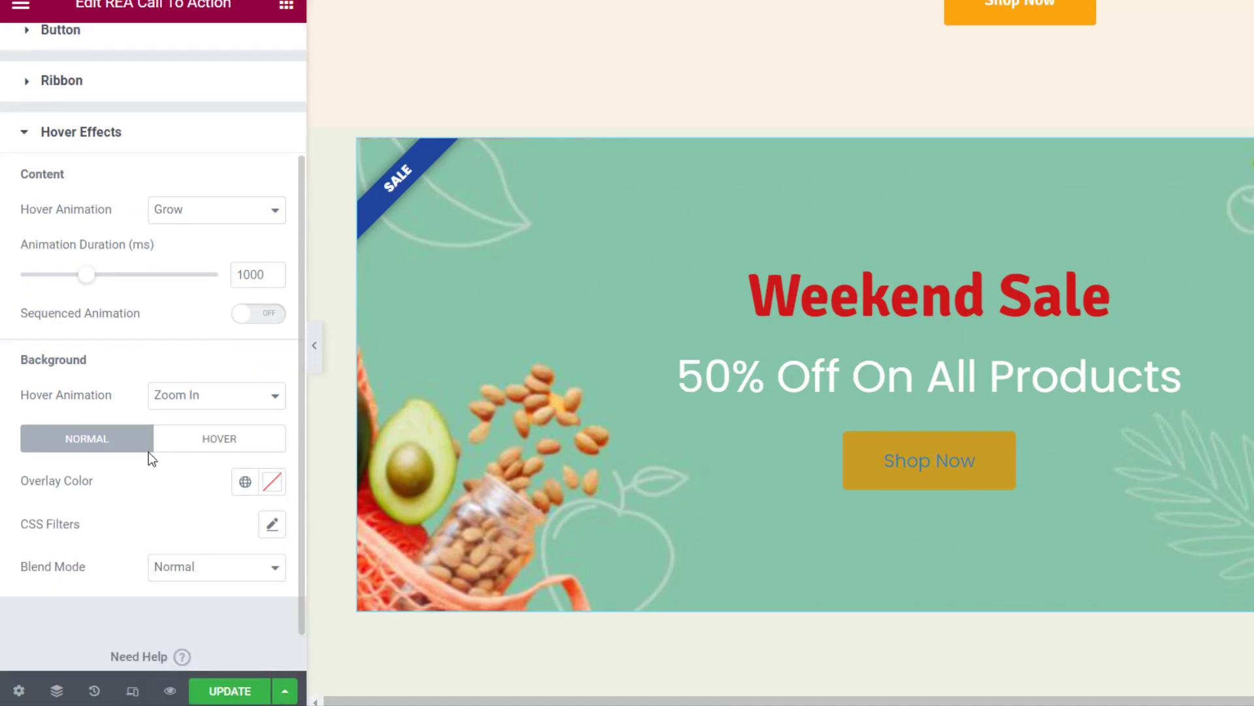
{"action": "left_click", "coordinate": [217, 443]}
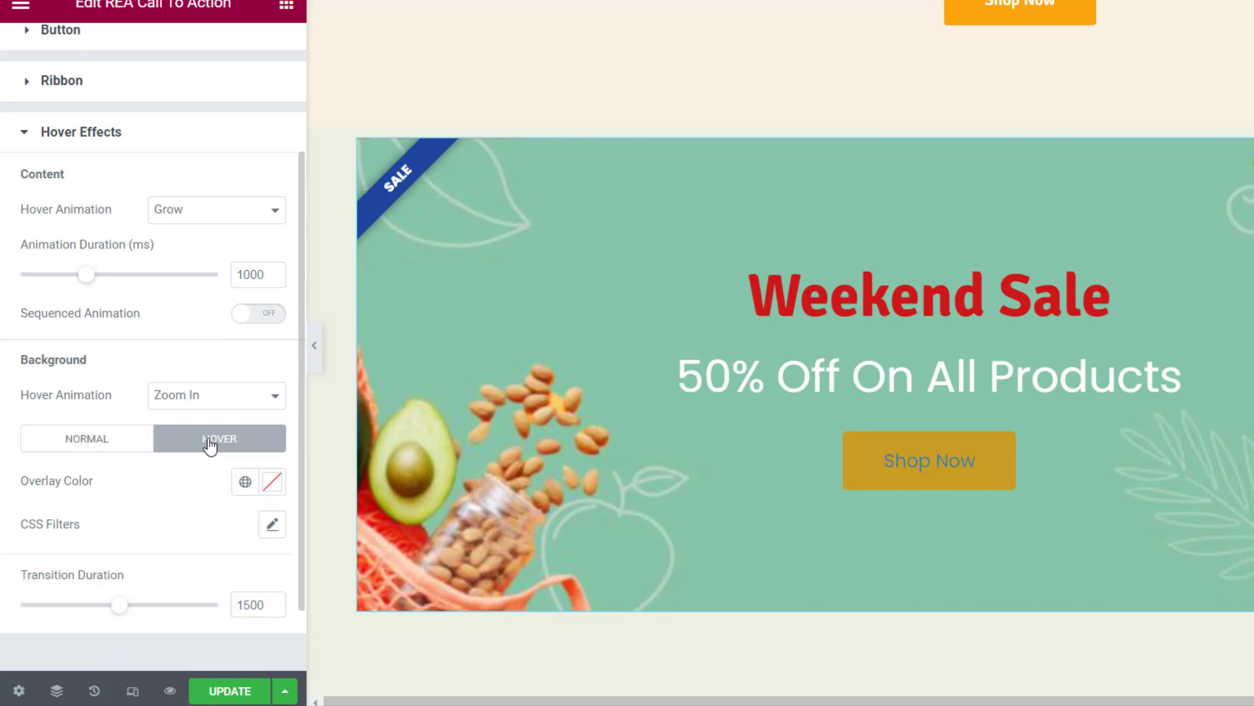
{"action": "left_click", "coordinate": [87, 449]}
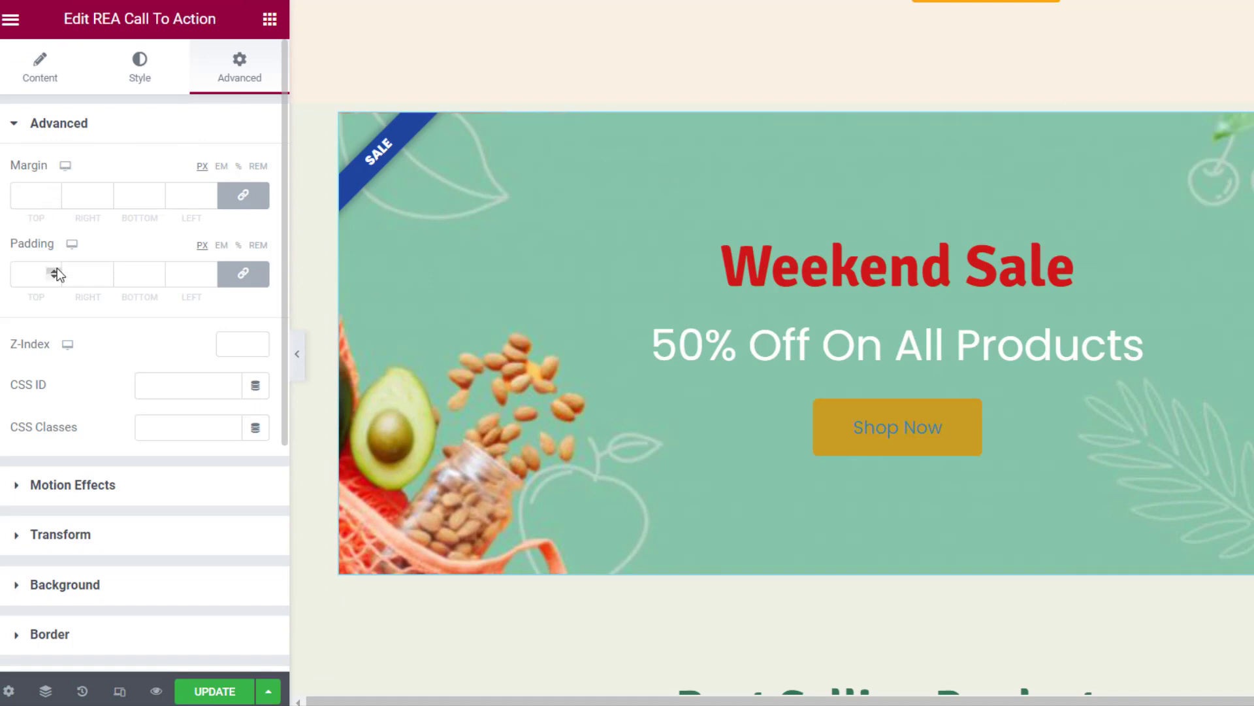
Step: Give the banner a Fade In Down entrance animation
{"action": "left_click", "coordinate": [131, 499]}
{"action": "left_click", "coordinate": [130, 257]}
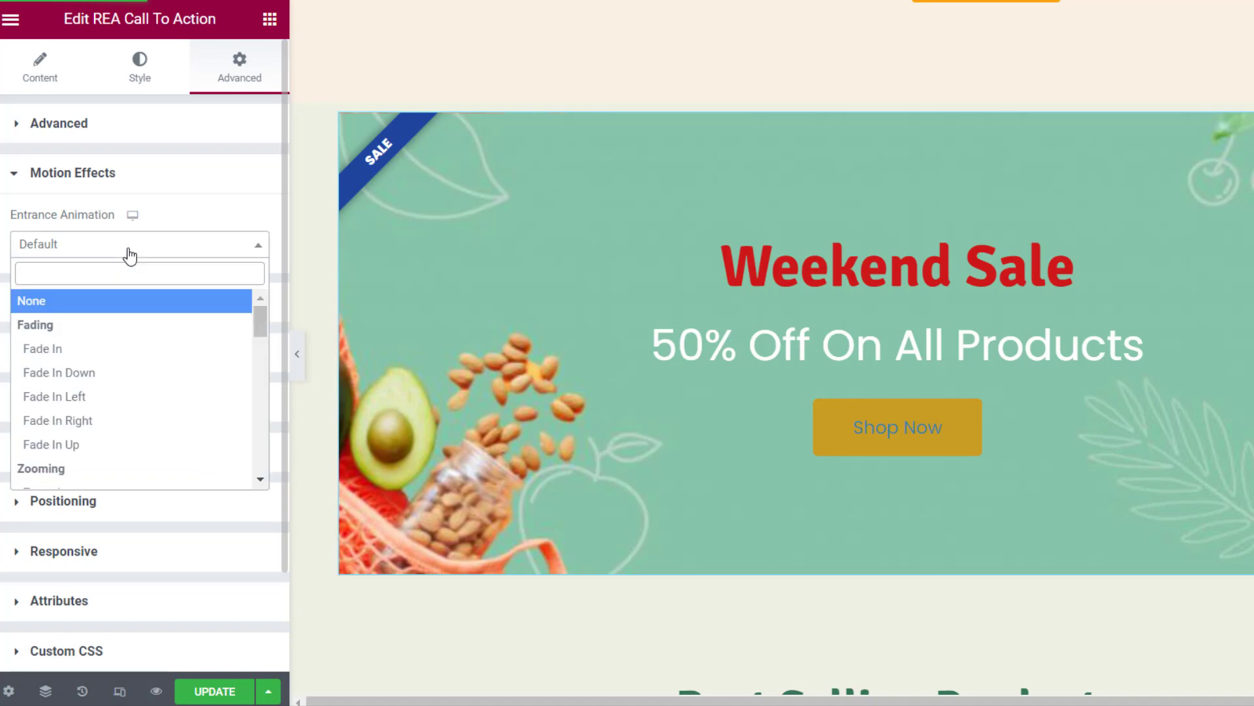
{"action": "left_click", "coordinate": [118, 373]}
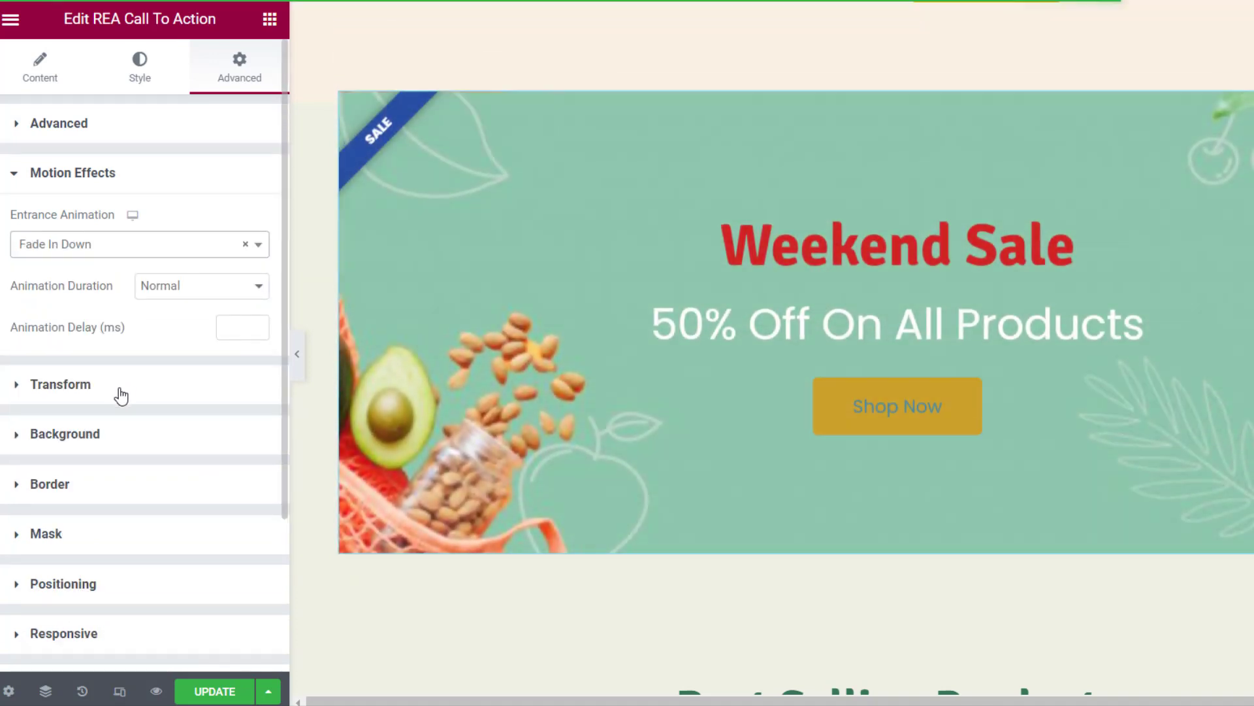
Step: Set the banner border to Solid with width 9 on all sides
{"action": "left_click", "coordinate": [116, 442]}
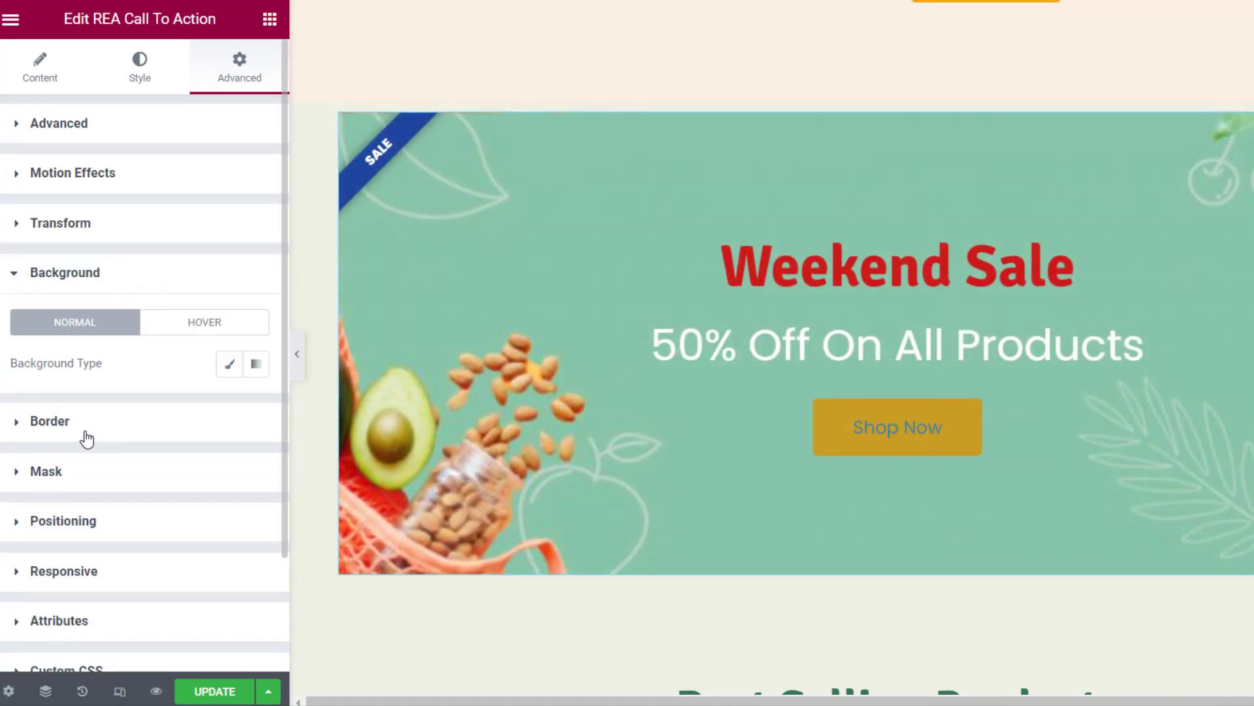
{"action": "left_click", "coordinate": [86, 435]}
{"action": "left_click", "coordinate": [192, 421]}
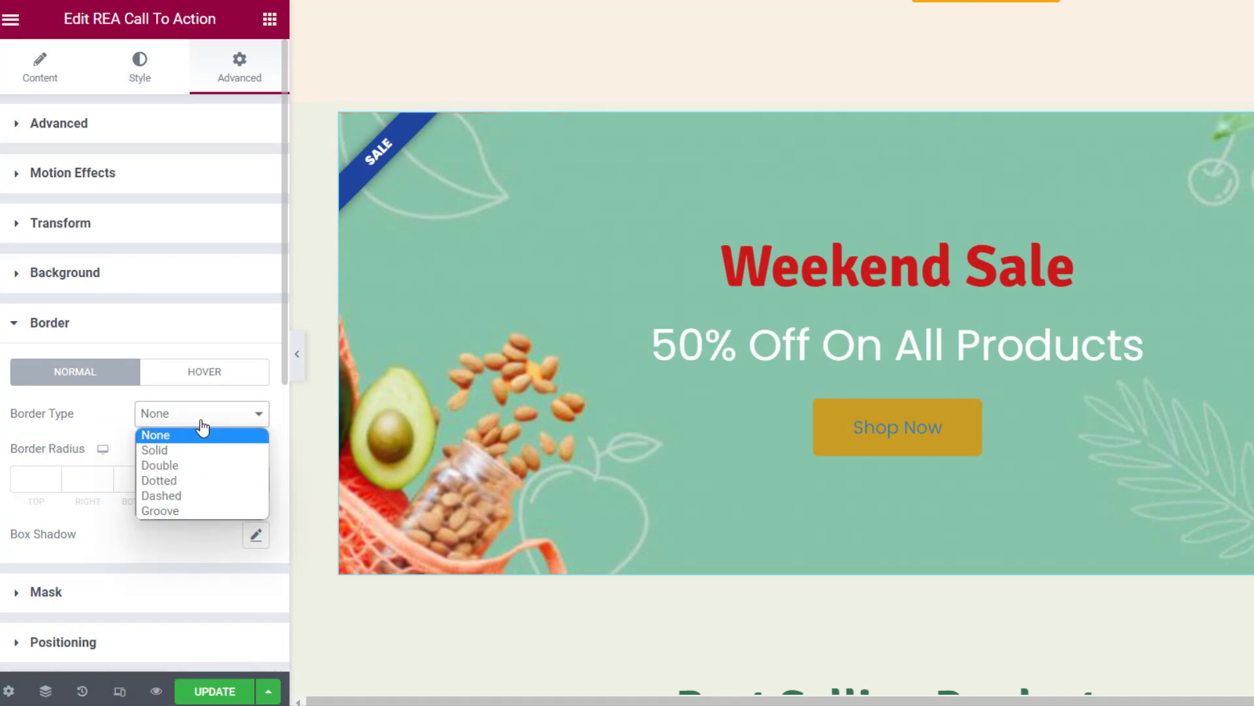
{"action": "left_click", "coordinate": [202, 448]}
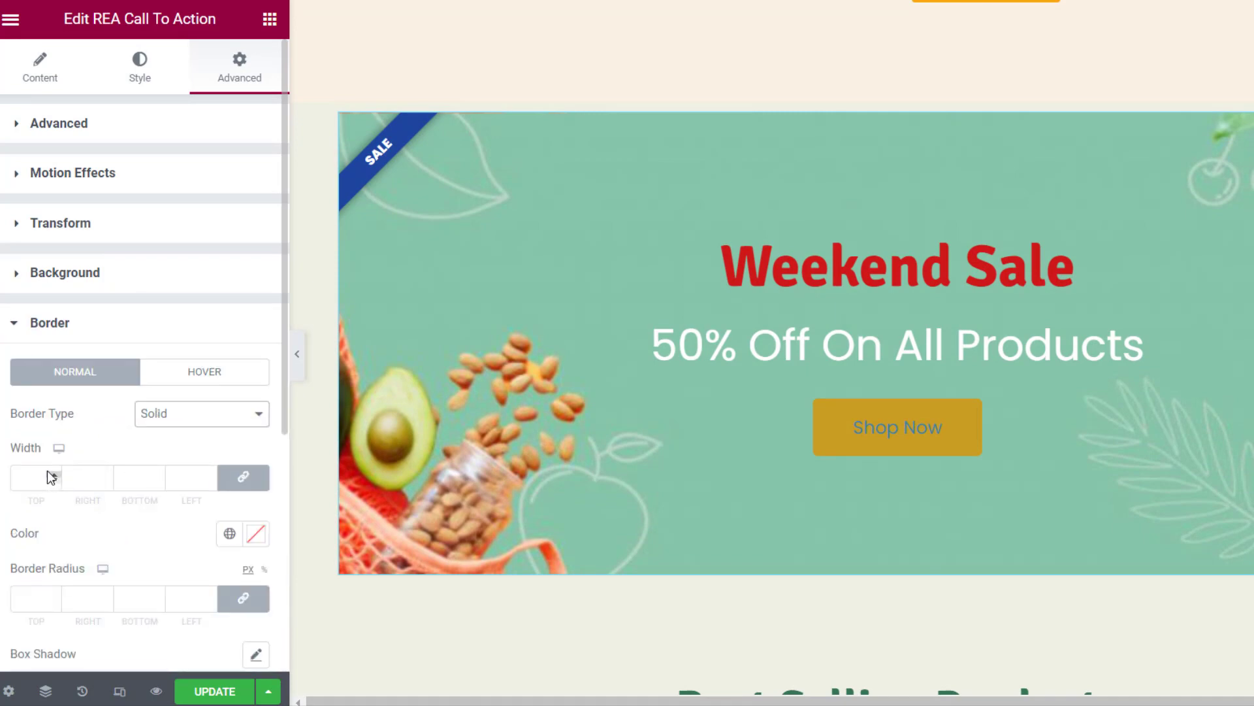
{"action": "left_click", "coordinate": [55, 473]}
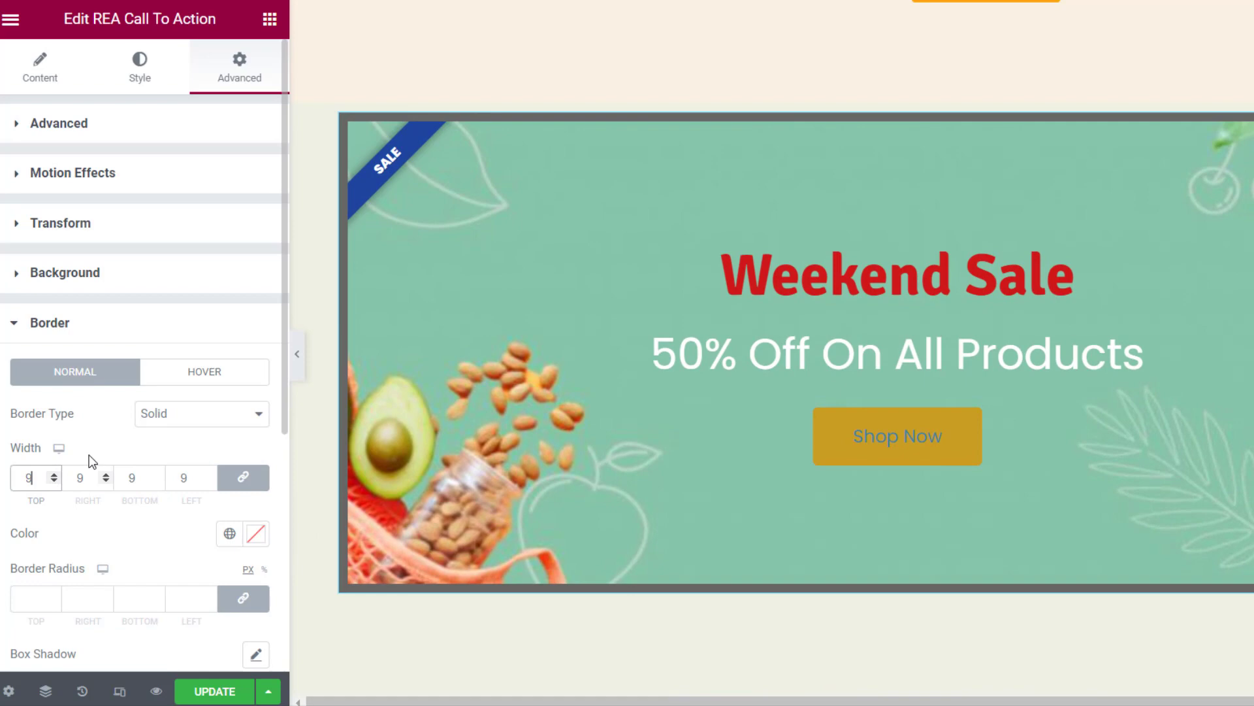
{"action": "scroll", "coordinate": [131, 451], "scroll_direction": "down", "scroll_amount": 1}
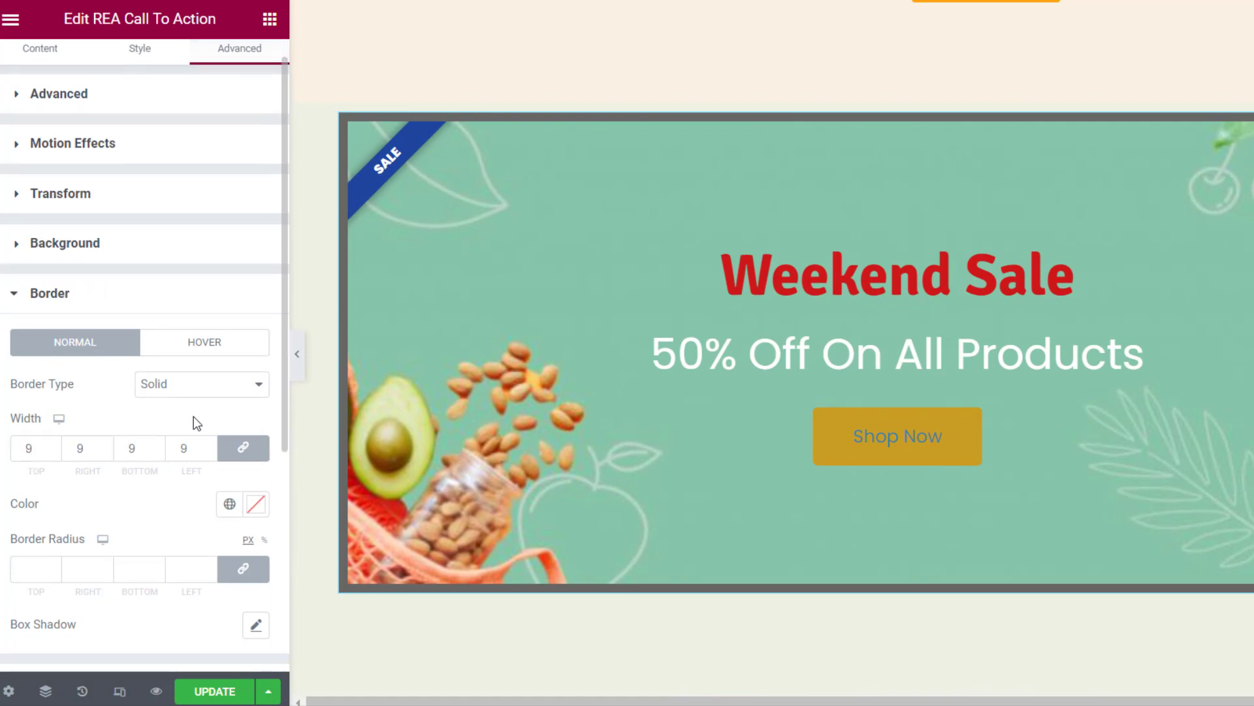
{"action": "left_click_drag", "start_coordinate": [281, 418], "coordinate": [292, 614]}
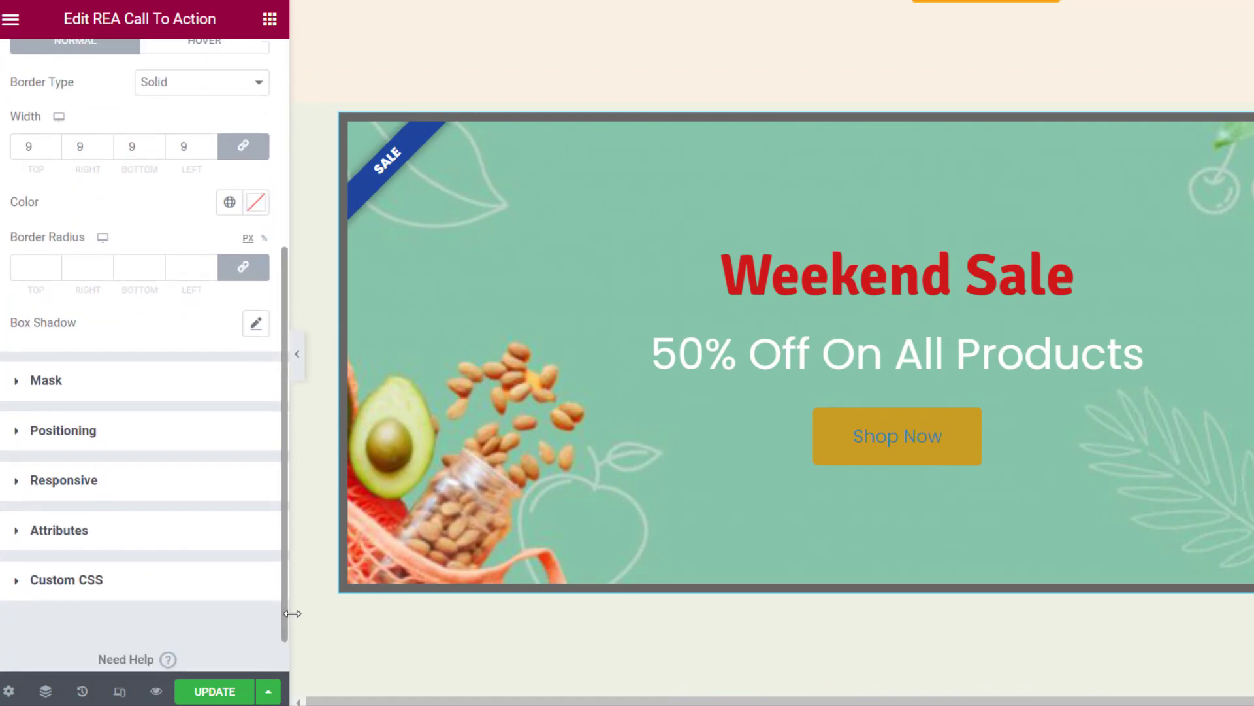
{"action": "left_click", "coordinate": [76, 359]}
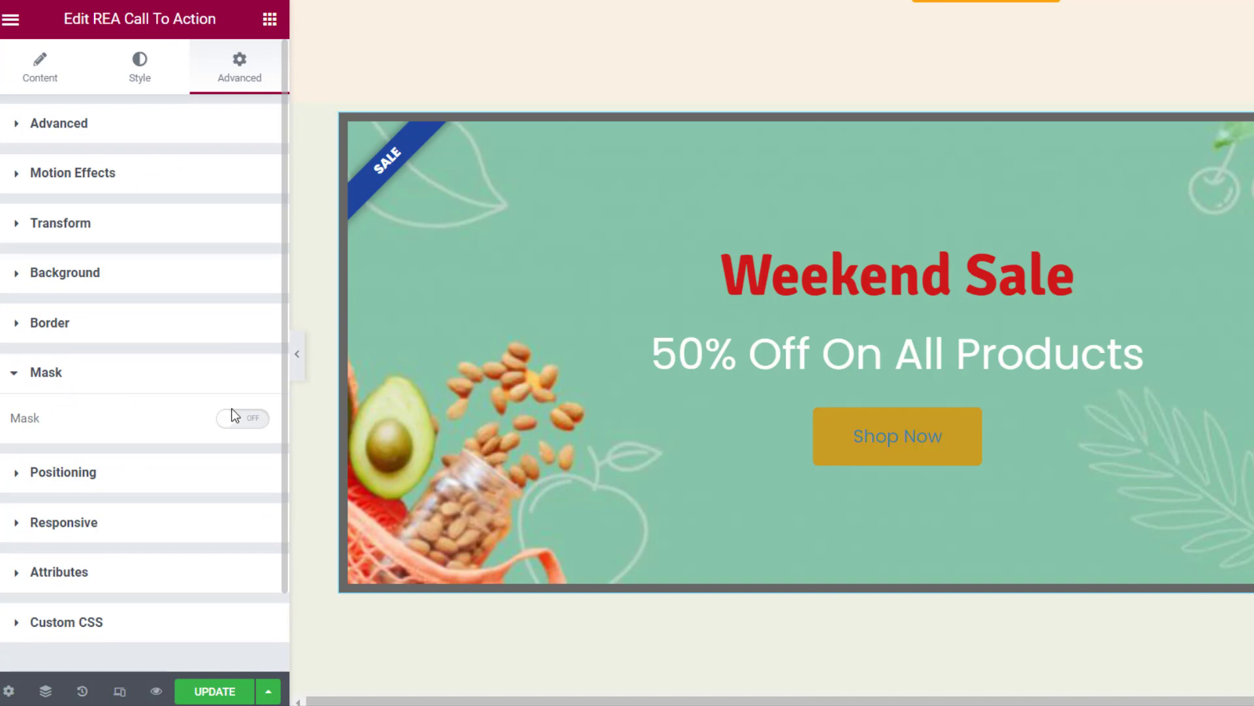
Step: Expand Positioning, then scroll the live homepage down to the Weekend Sale banner
{"action": "left_click", "coordinate": [134, 478]}
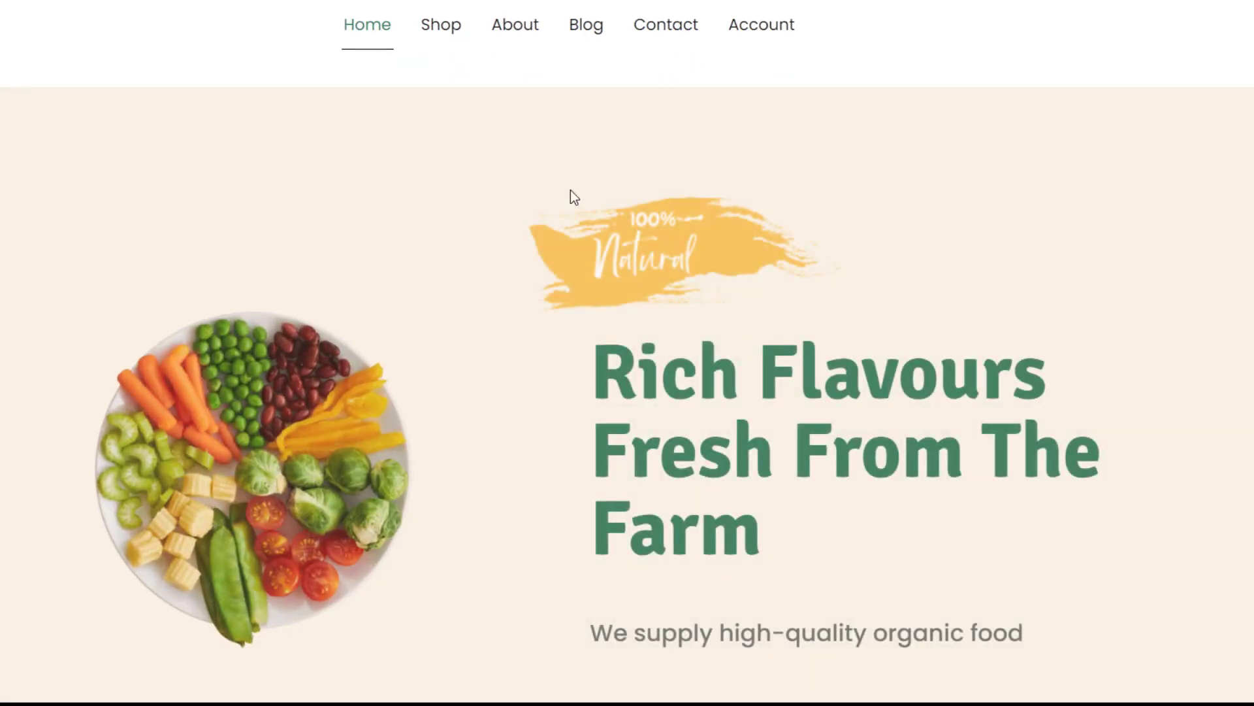
{"action": "scroll", "coordinate": [658, 256], "scroll_direction": "down", "scroll_amount": 10}
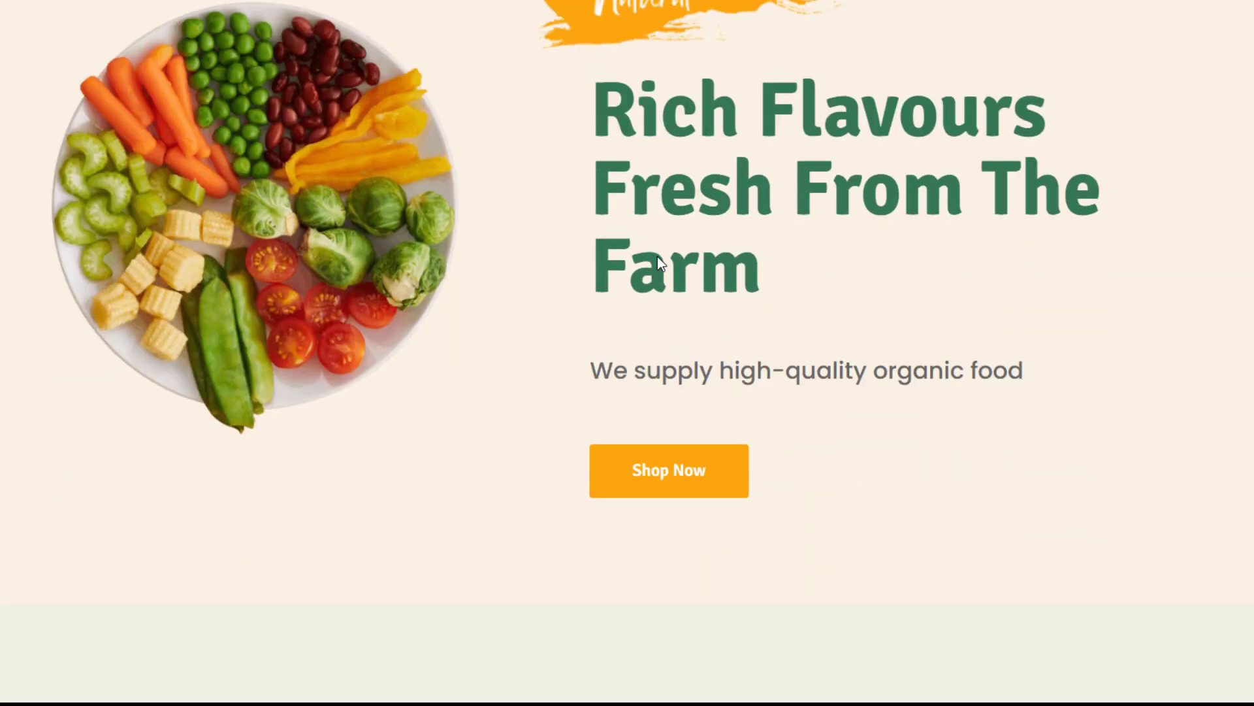
{"action": "scroll", "coordinate": [657, 257], "scroll_direction": "down", "scroll_amount": 8}
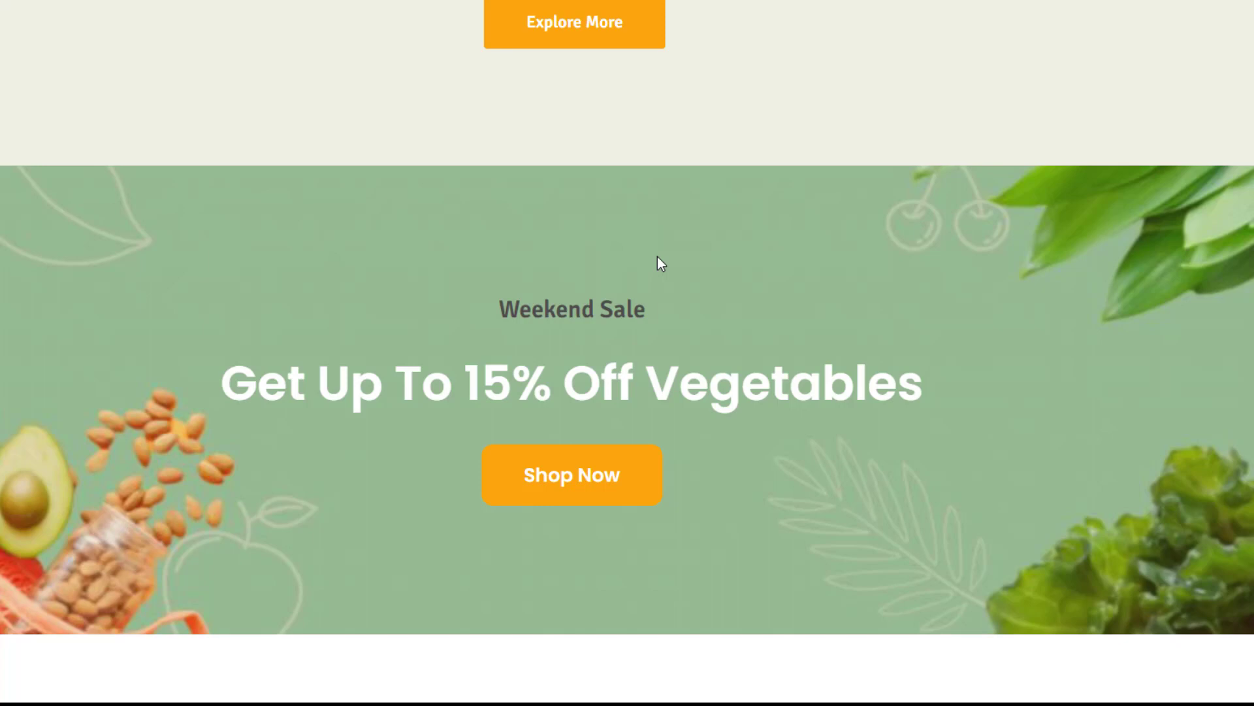